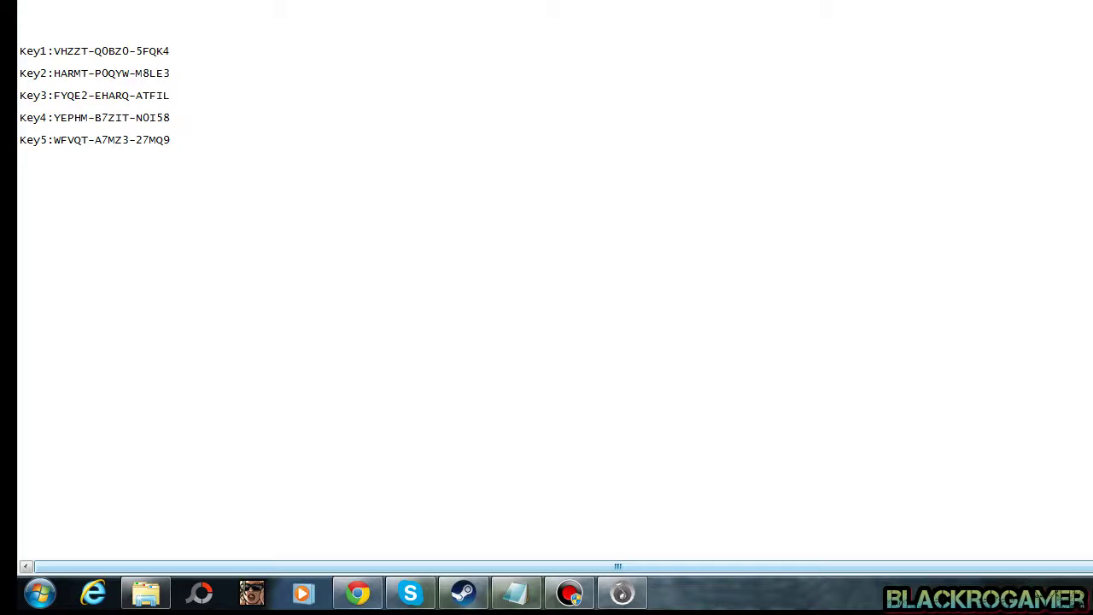
Copy the product key from the Key1 line of the text file
drag(53, 51, 171, 51)
right_click(117, 52)
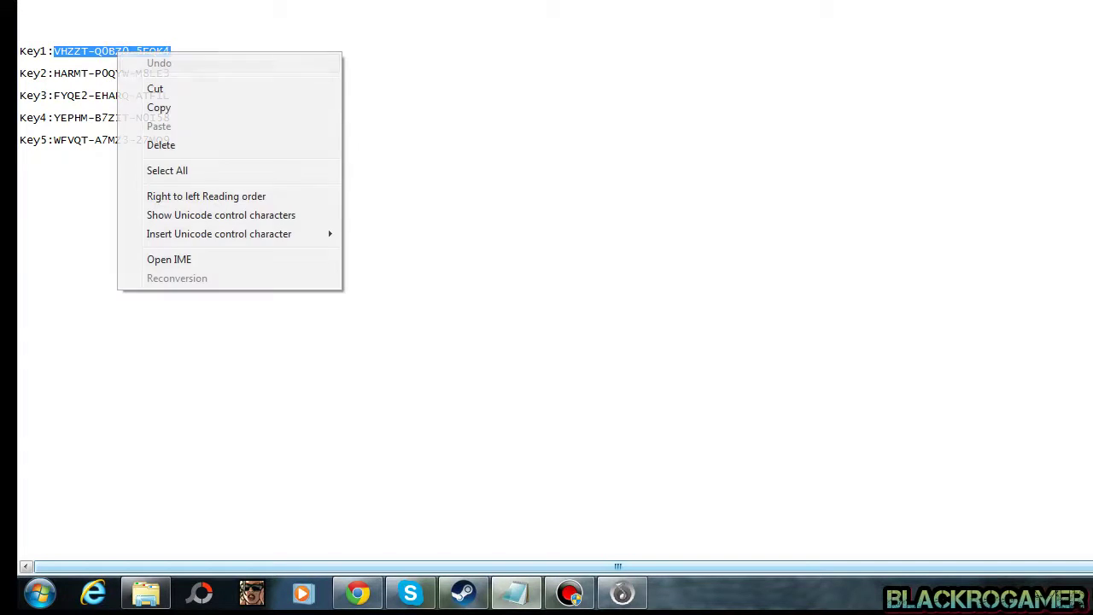
click(159, 107)
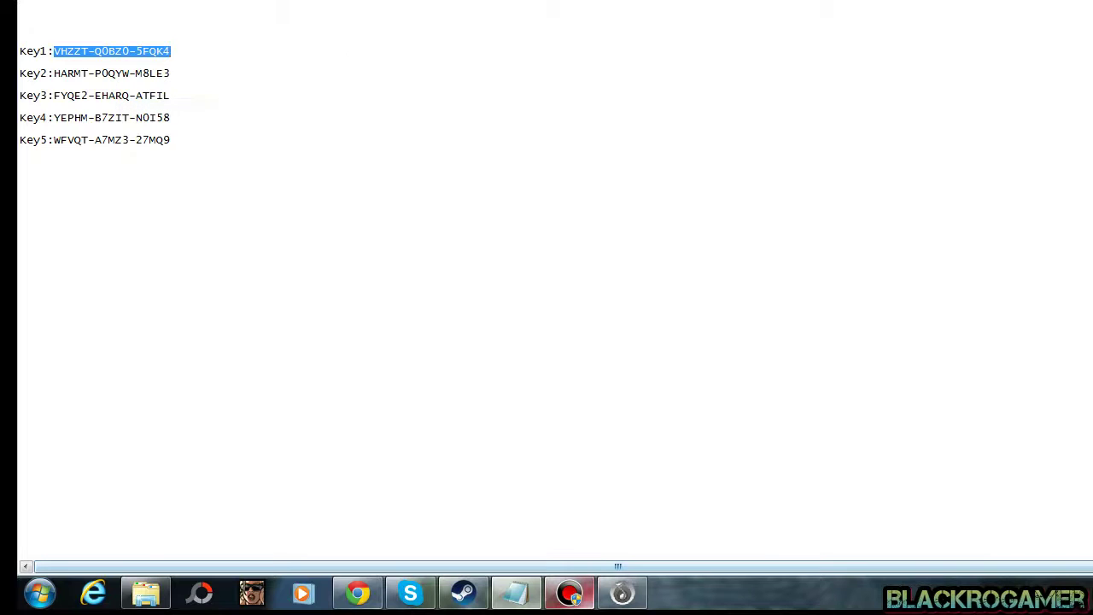
Switch to Steam, start activating a product and accept the Steam Subscriber Agreement
click(463, 592)
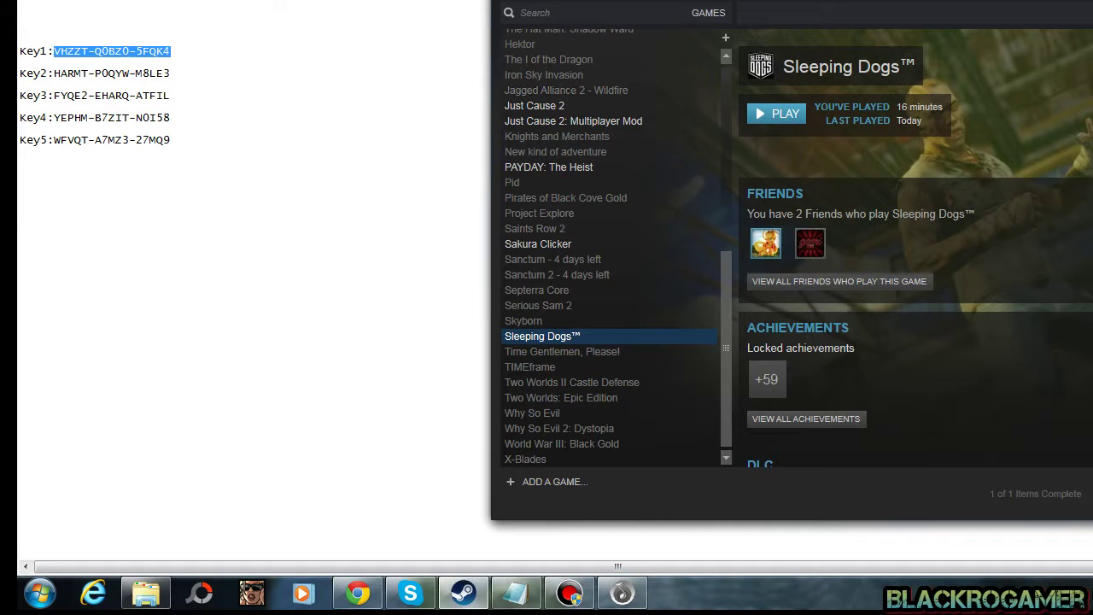
drag(726, 2, 359, 24)
click(262, 24)
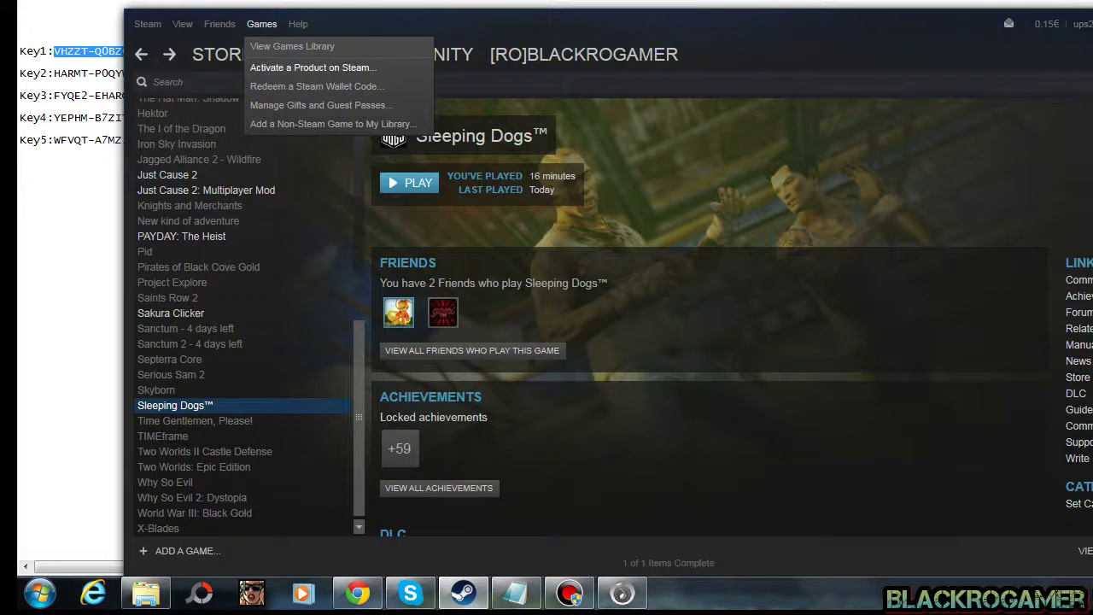
click(311, 67)
click(699, 441)
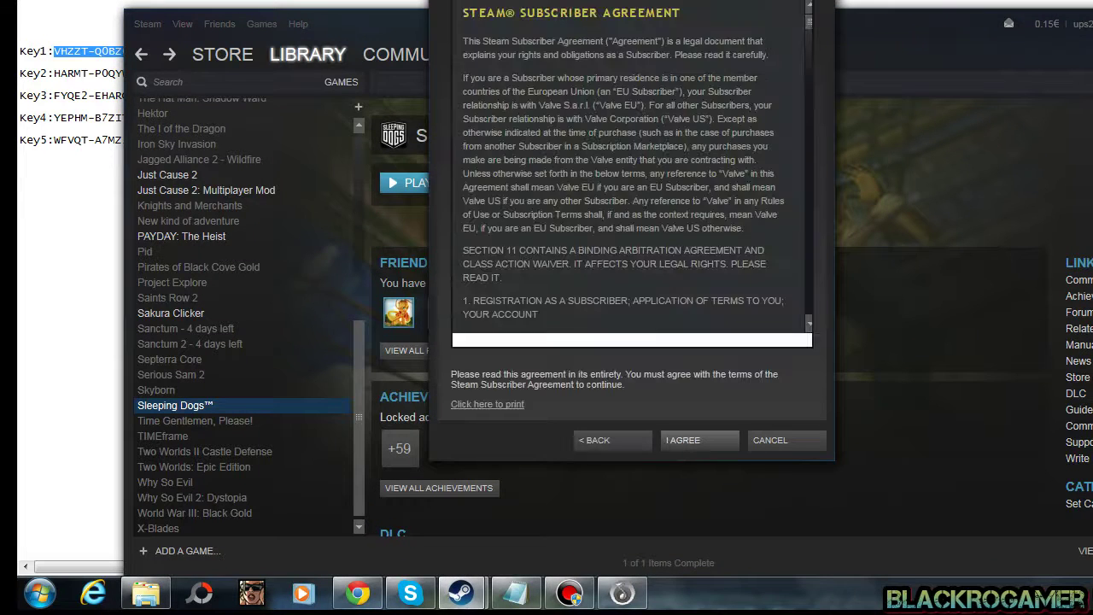
click(699, 441)
Paste the copied product key as the product code and submit it for activation
right_click(639, 118)
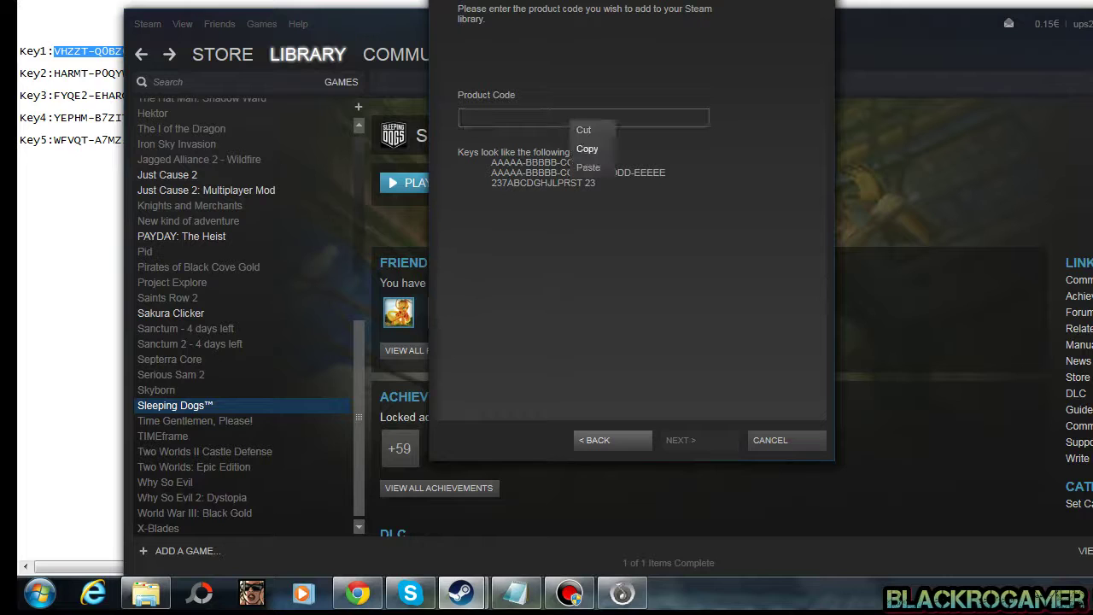
click(657, 167)
key(Return)
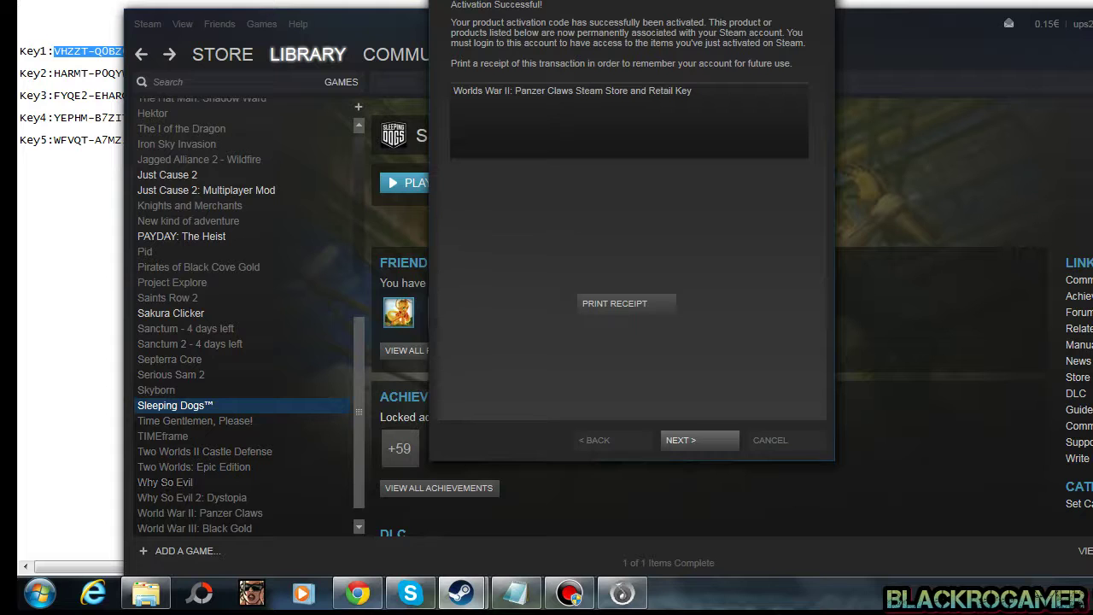
Search the Steam store for "worlds war 2", checking the activated game's name in the Product Activation window
click(359, 26)
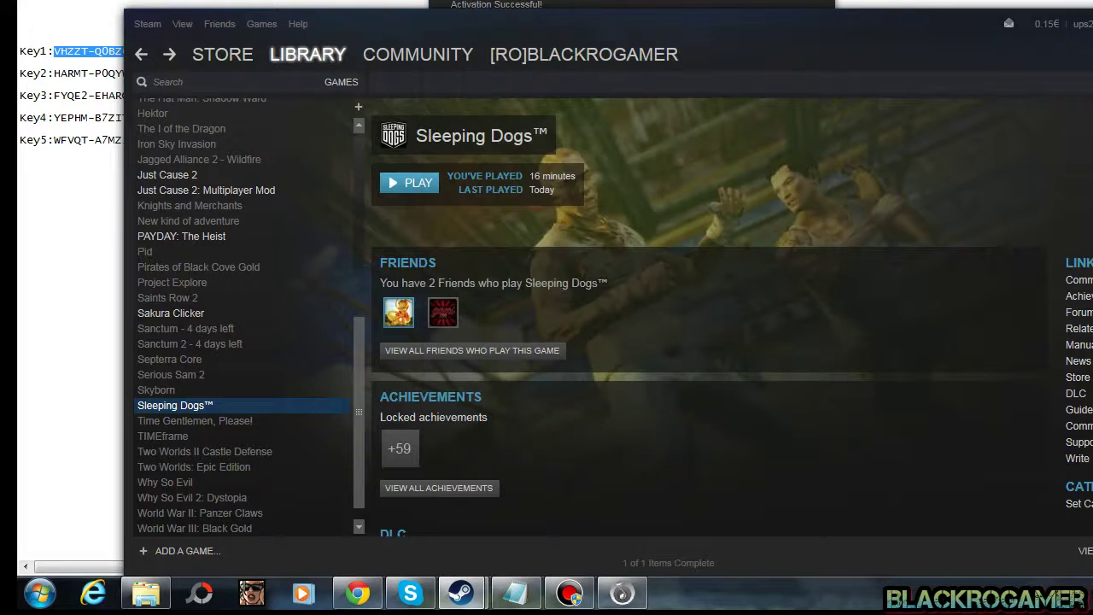
click(222, 54)
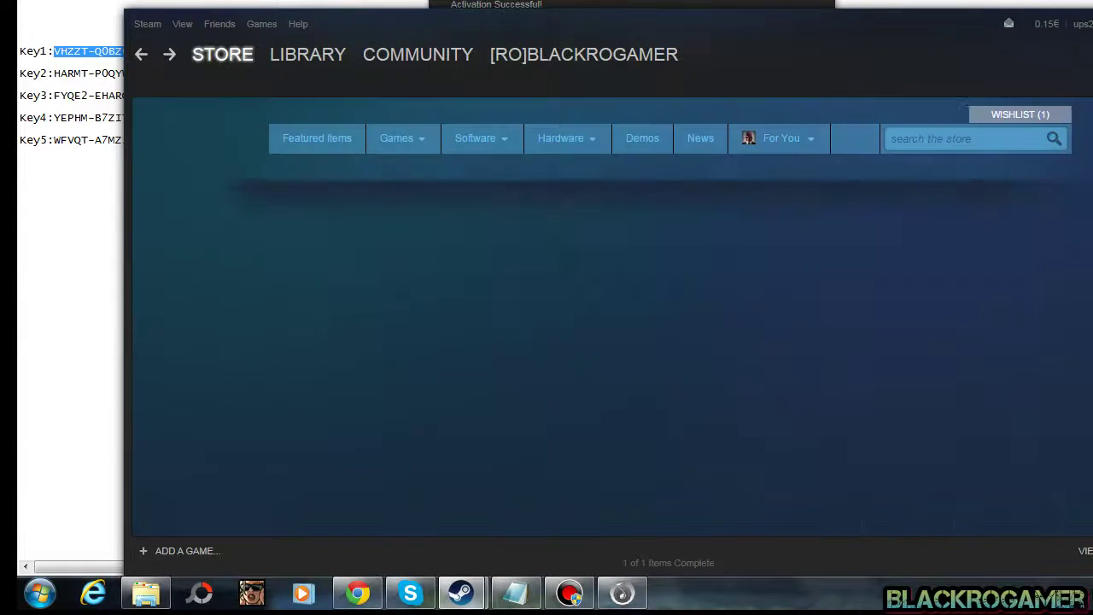
click(478, 4)
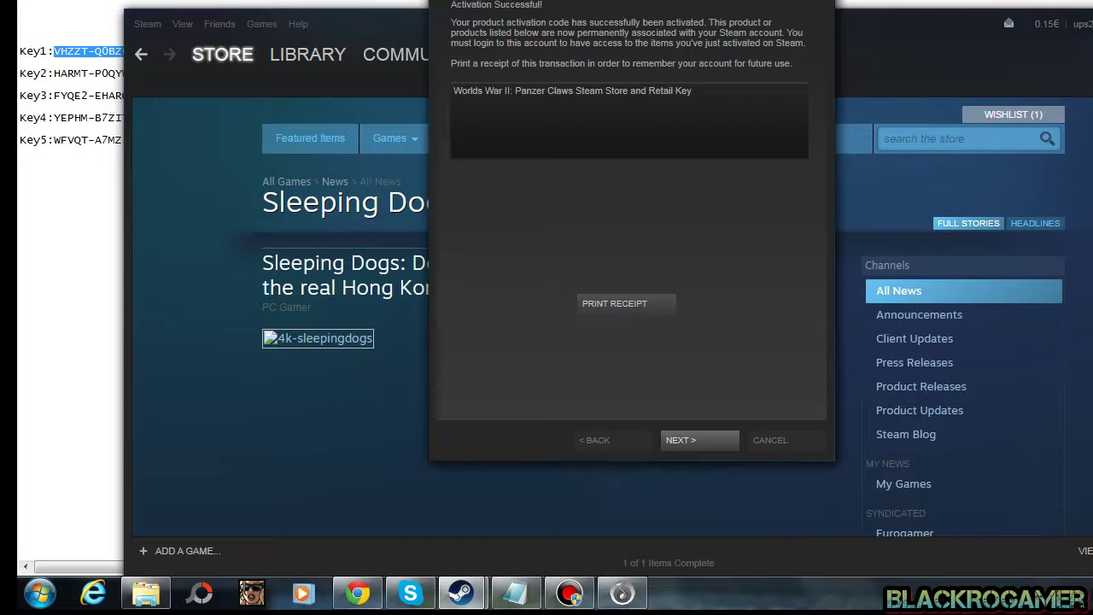
click(958, 139)
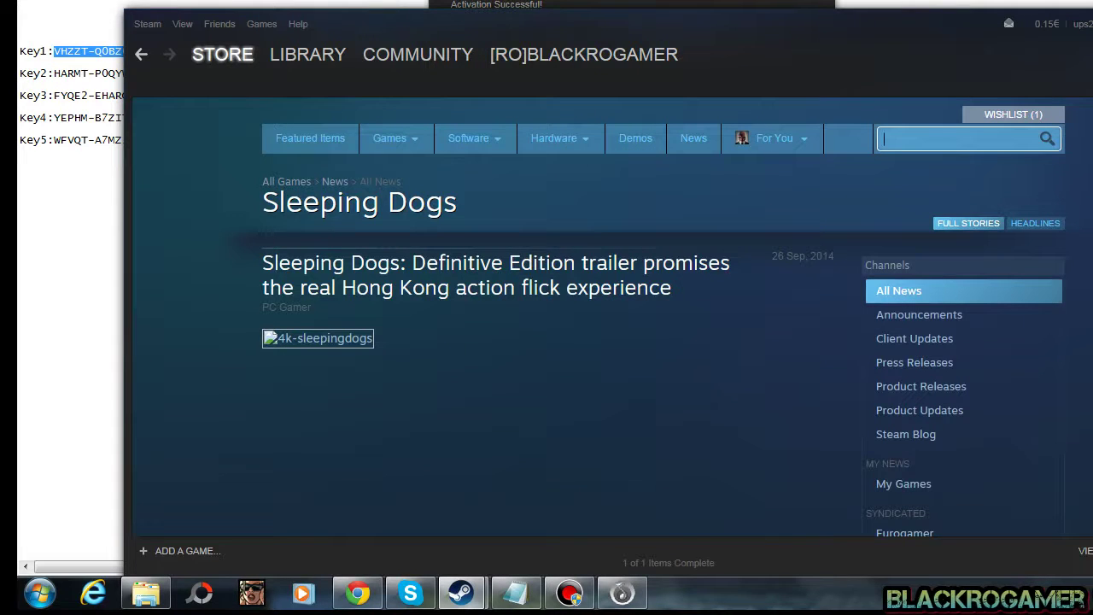
text(wor)
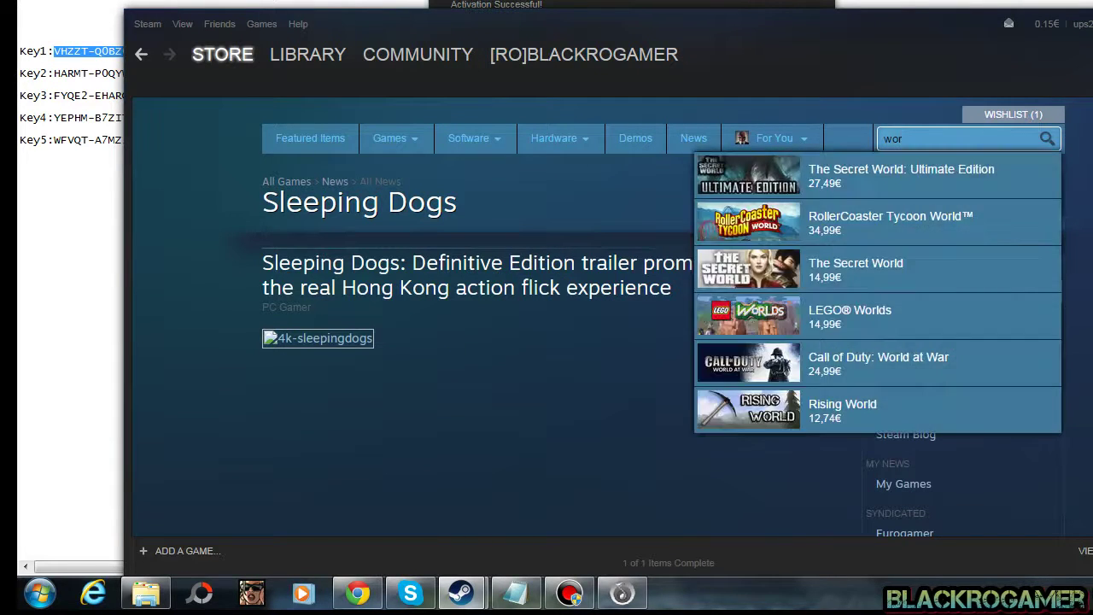
text(lds war)
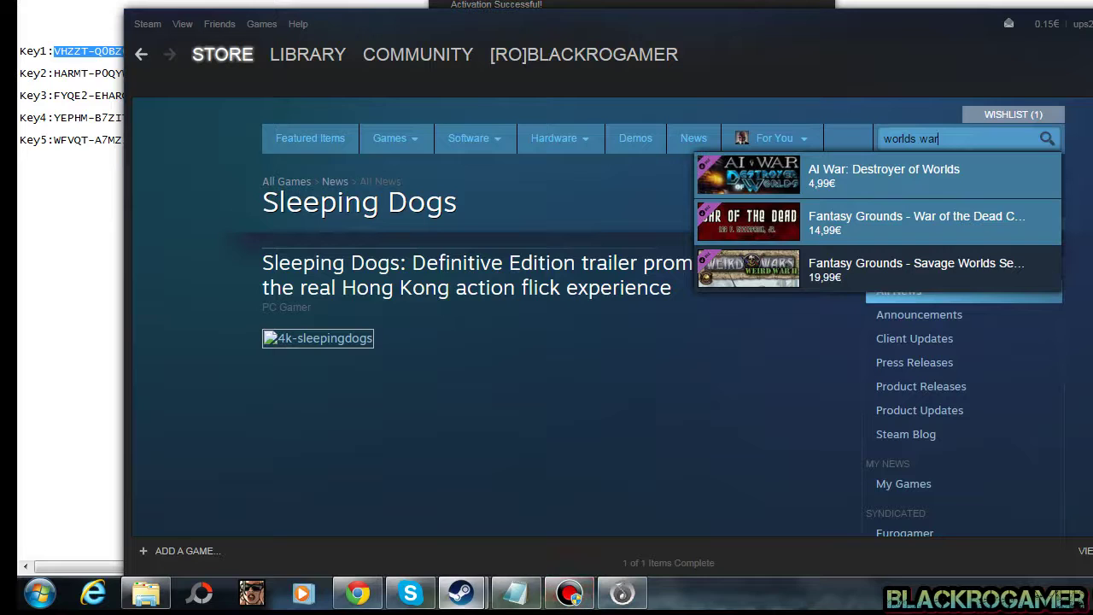
click(461, 593)
click(566, 504)
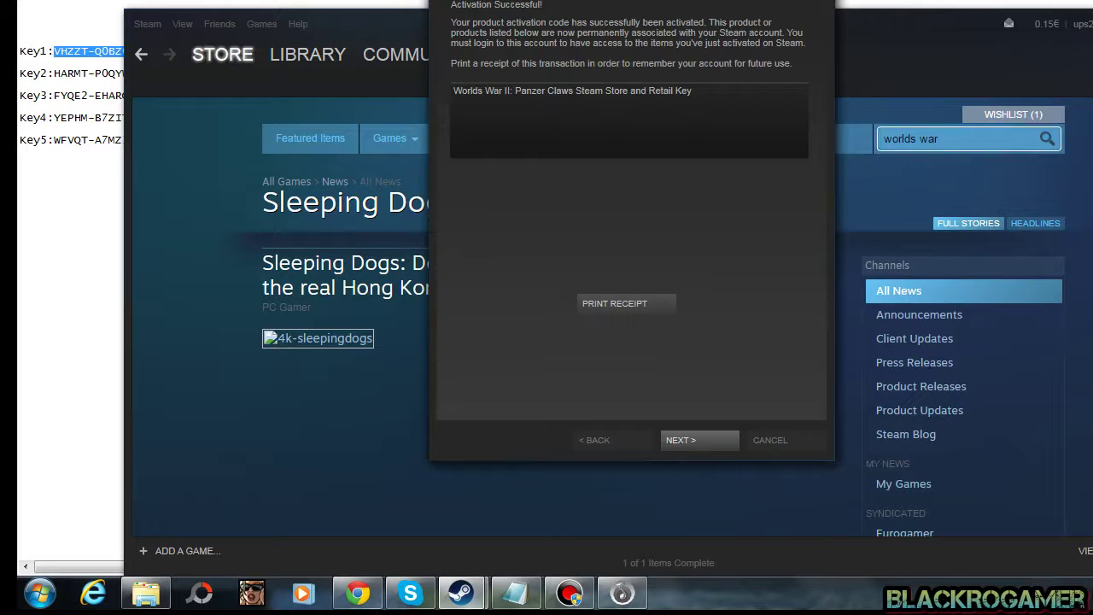
click(956, 138)
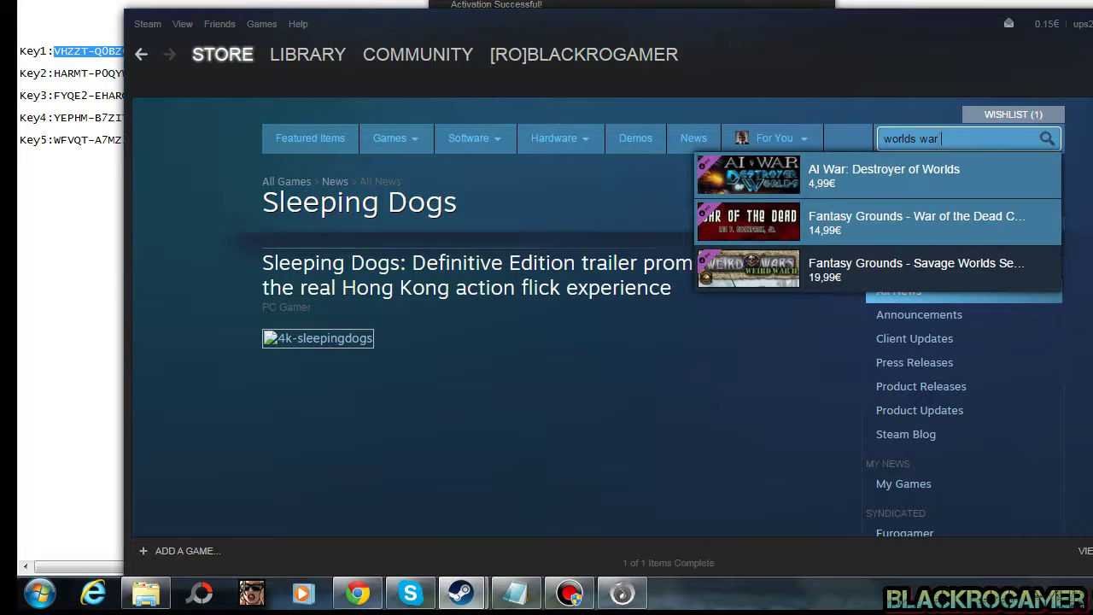
text(2)
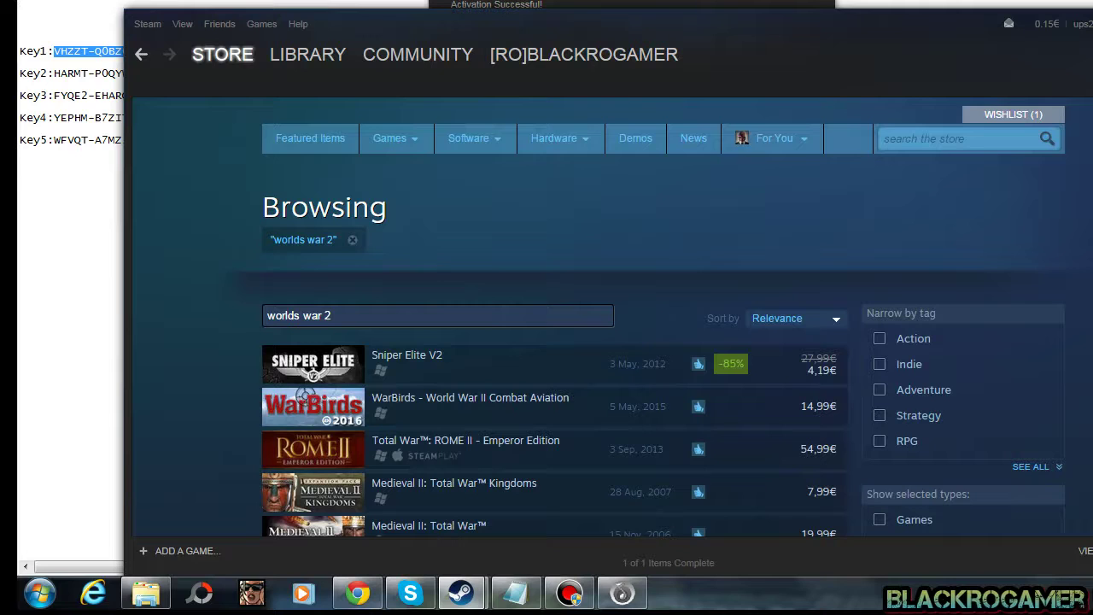
Find World War II: Panzer Claws in the search results and open its store page
scroll(652, 316, down, 1)
scroll(555, 342, down, 8)
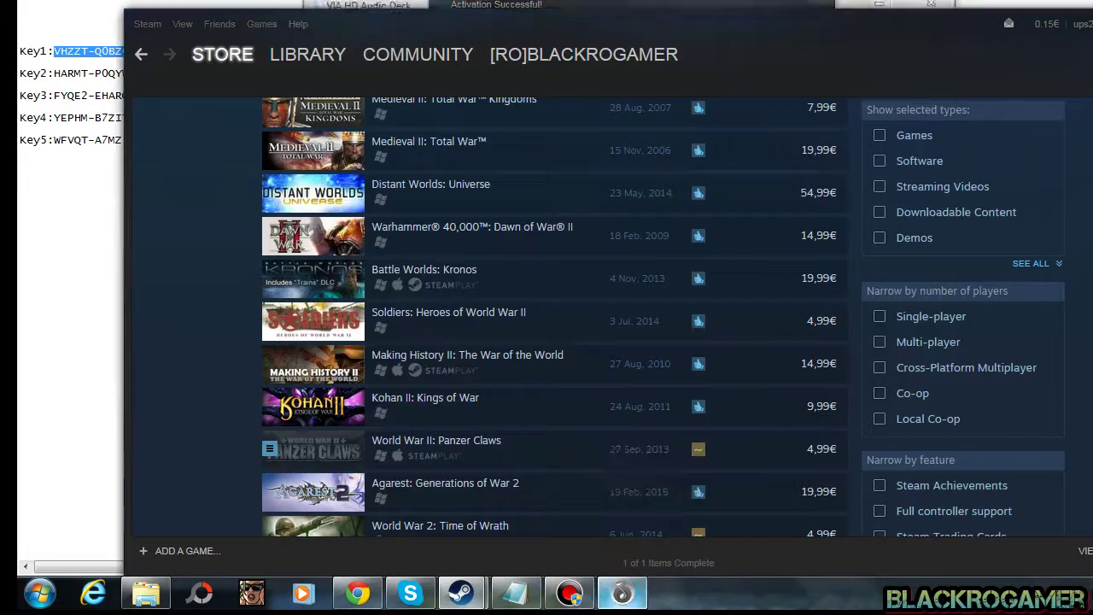
mouse_move(460, 592)
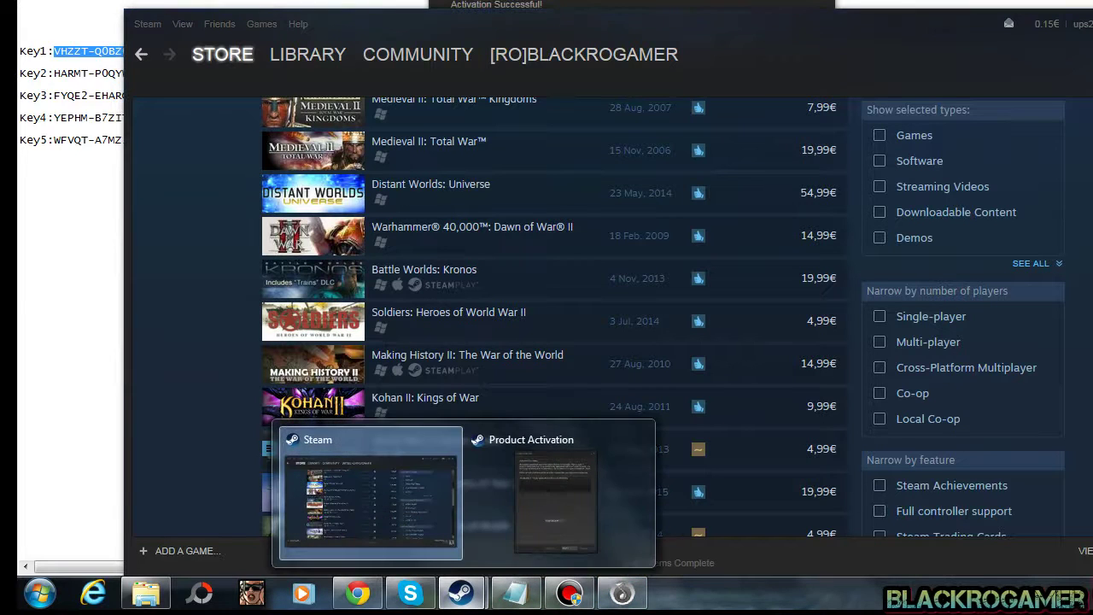
click(554, 490)
mouse_move(555, 491)
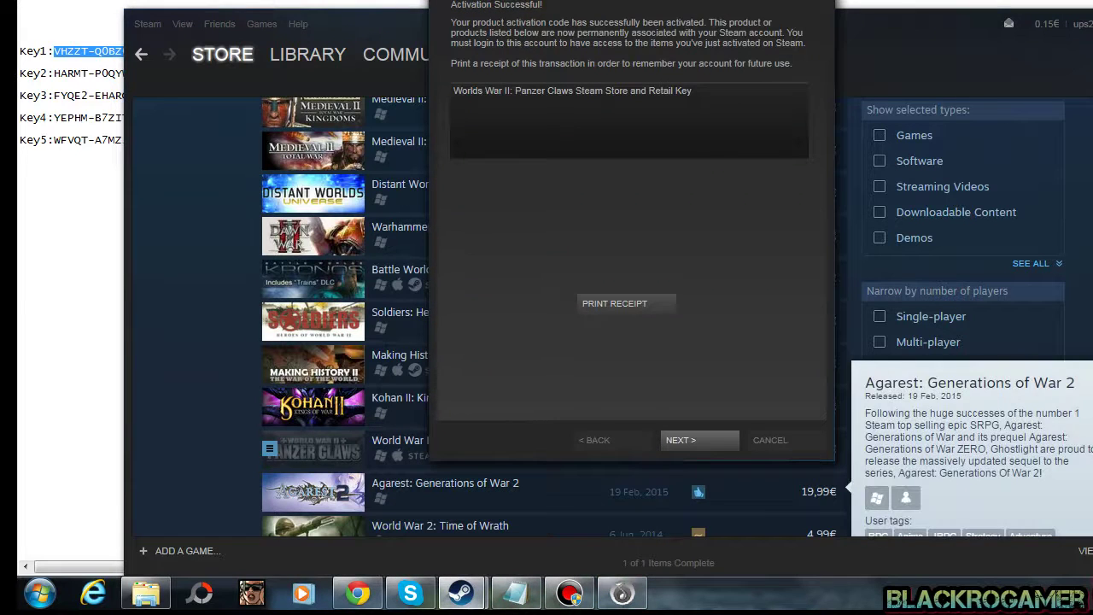
click(201, 456)
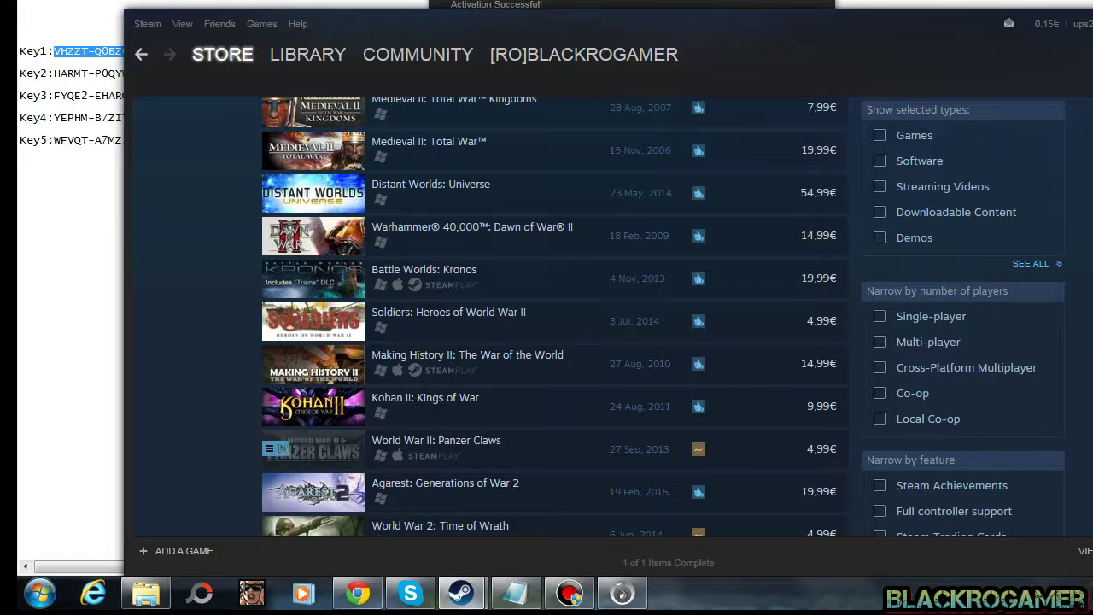
mouse_move(299, 449)
mouse_move(512, 448)
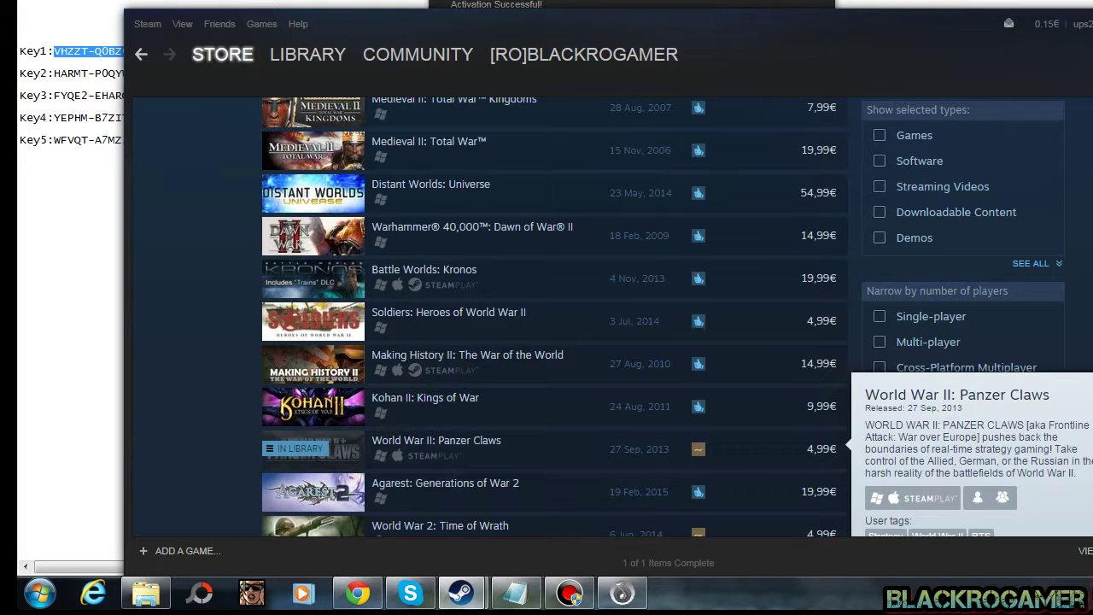
click(512, 448)
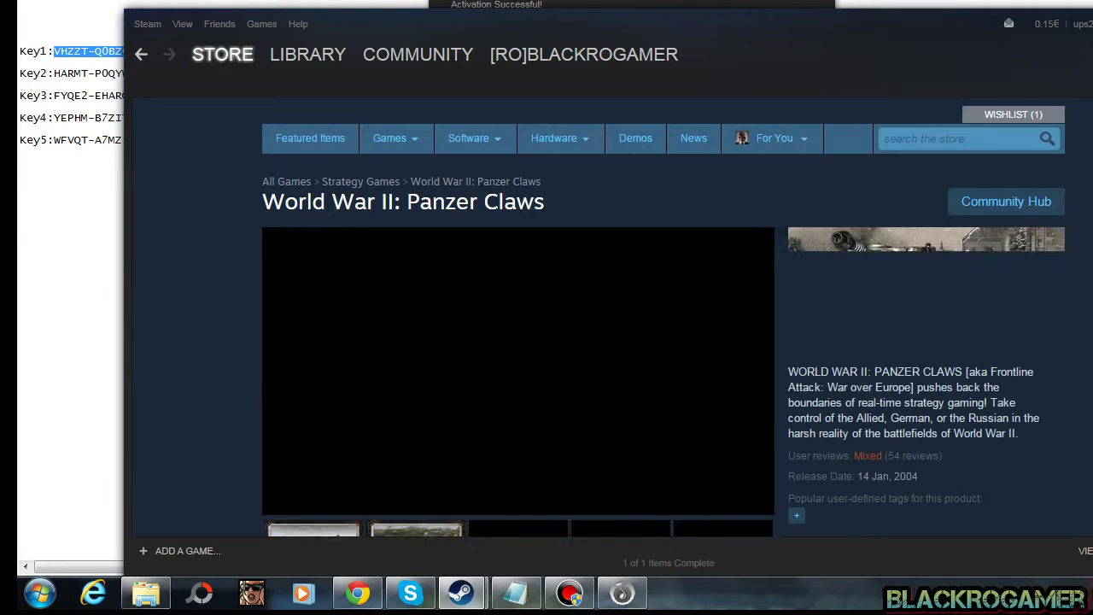
Examine the World War II: Panzer Claws store page for library status and price, and view its first gameplay screenshot
scroll(613, 317, down, 3)
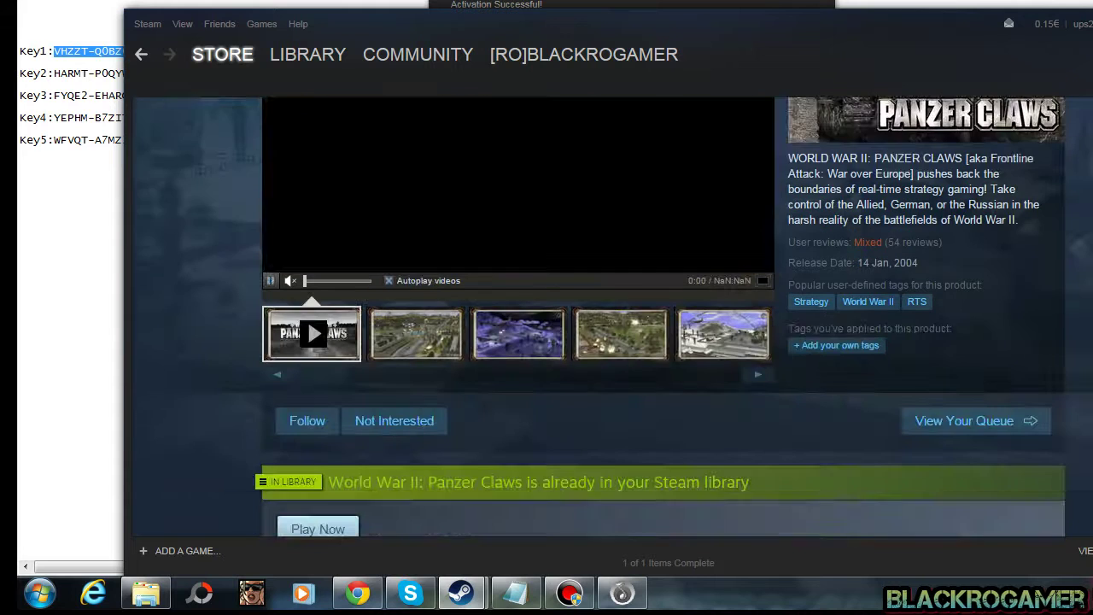
scroll(613, 317, down, 2)
scroll(931, 418, down, 1)
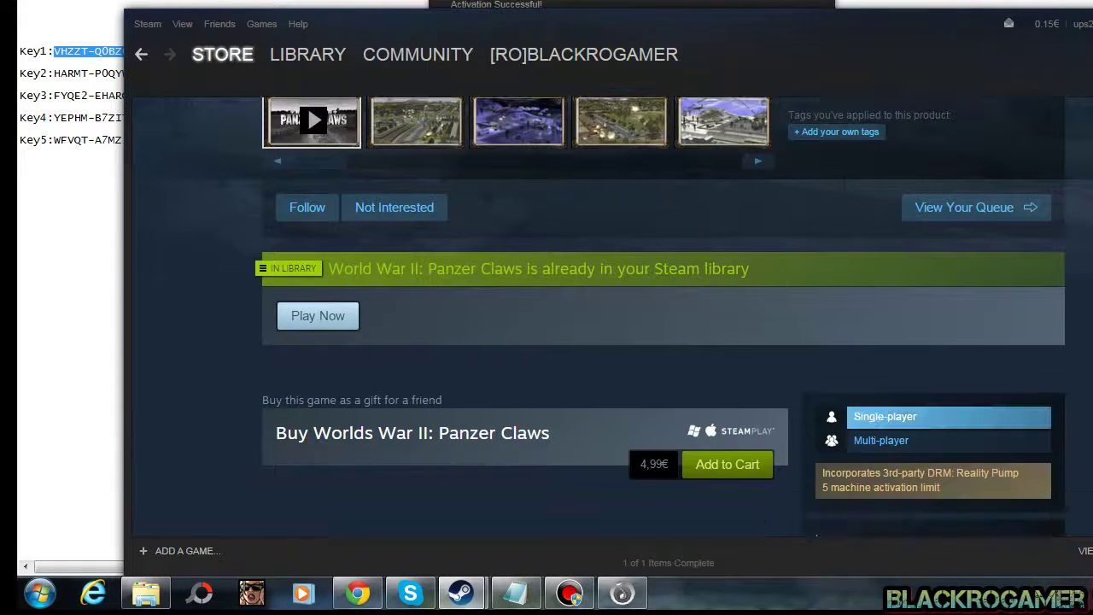
scroll(931, 417, up, 5)
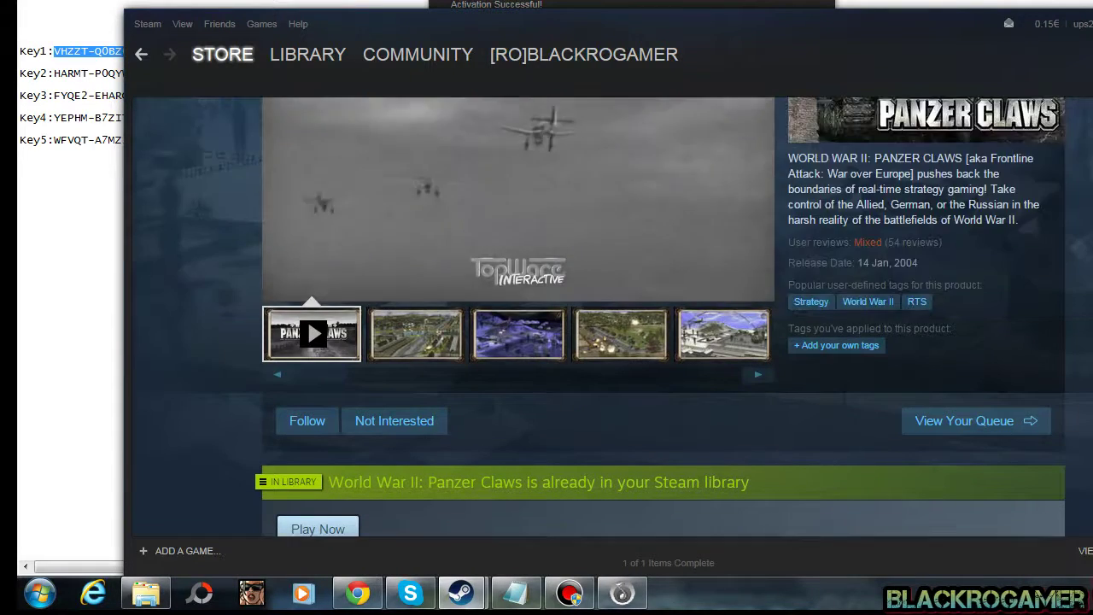
scroll(811, 387, up, 2)
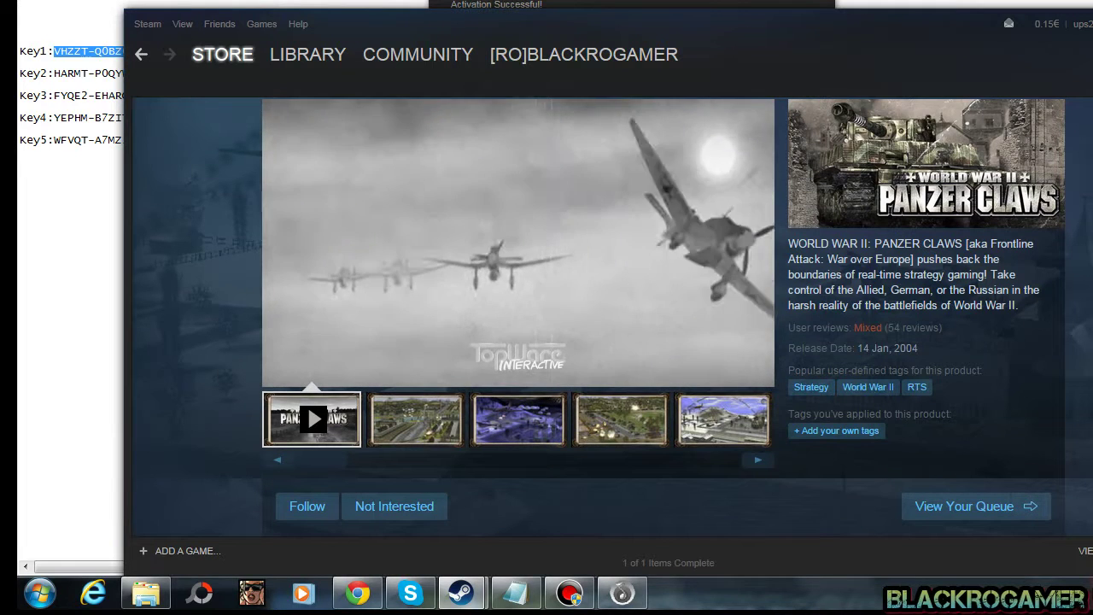
click(414, 419)
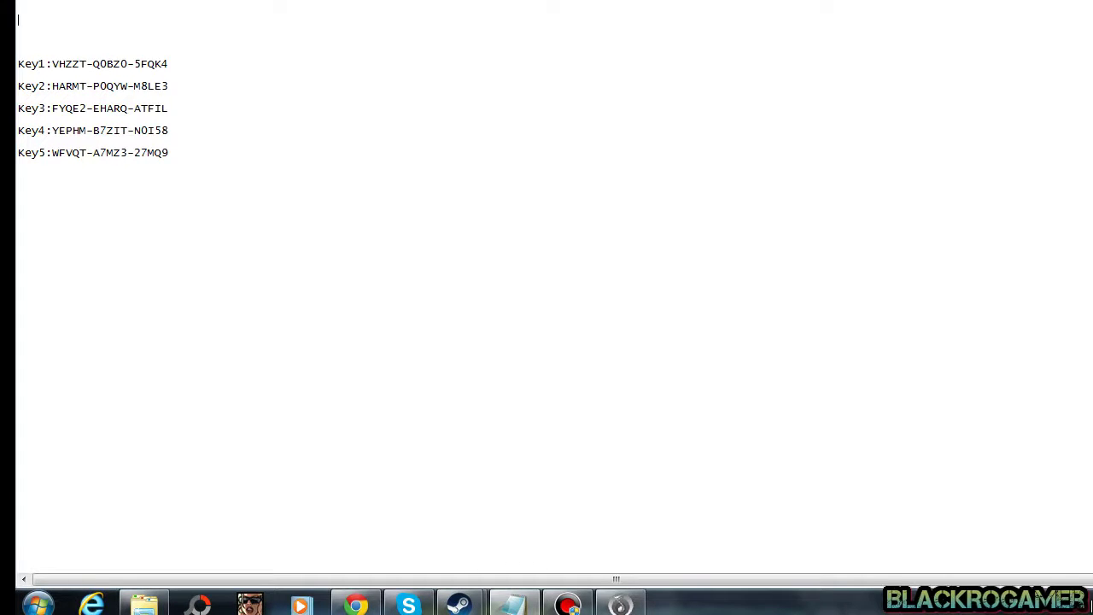
Enter "4.99," above the key list in the text file and copy the product key from the Key2 line
text(4.99,)
drag(169, 86, 52, 85)
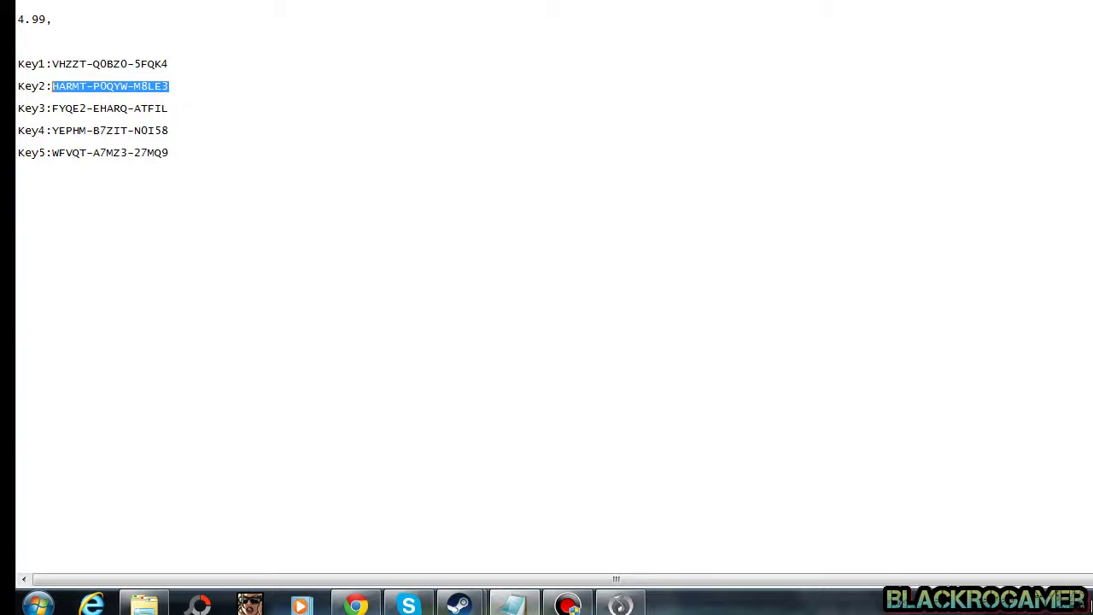
right_click(52, 85)
click(95, 138)
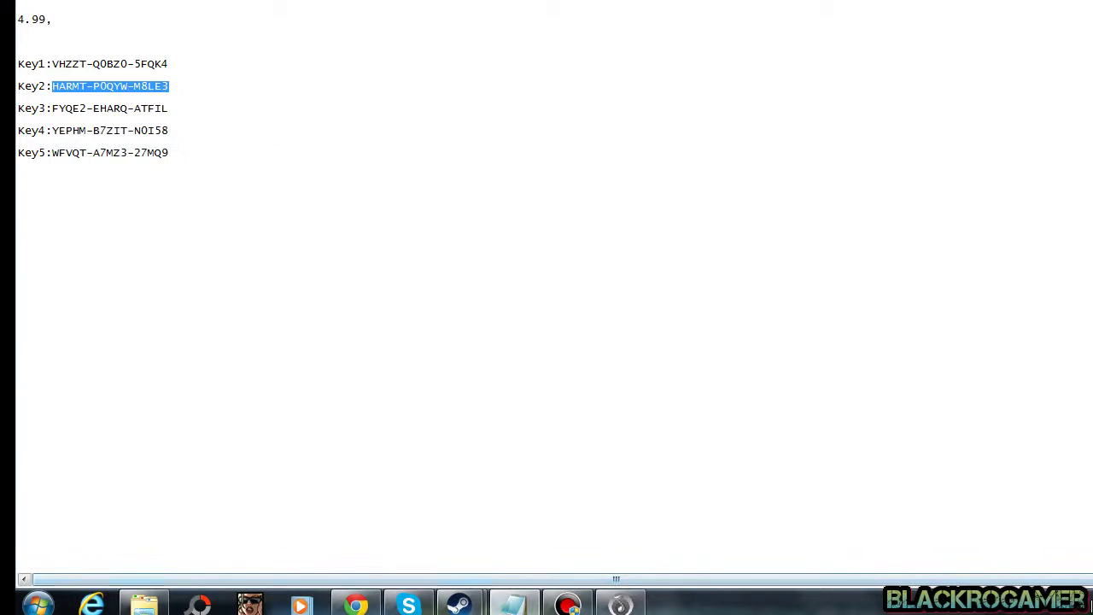
Return to Steam's completed product activation and close it, cancelling the installation of World War II: Panzer Claws
mouse_move(459, 605)
click(553, 513)
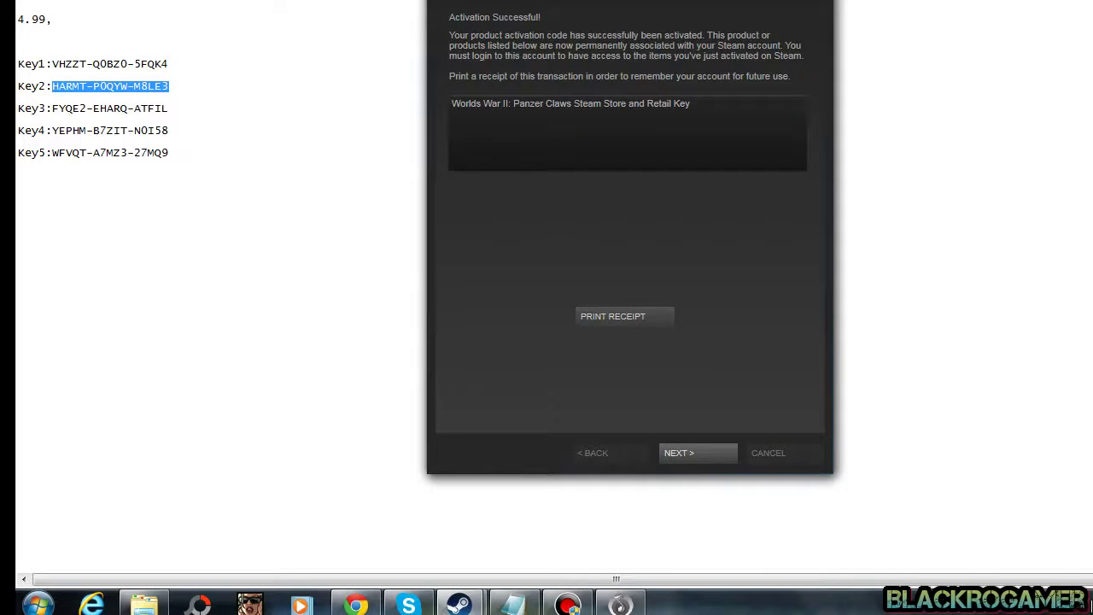
click(695, 452)
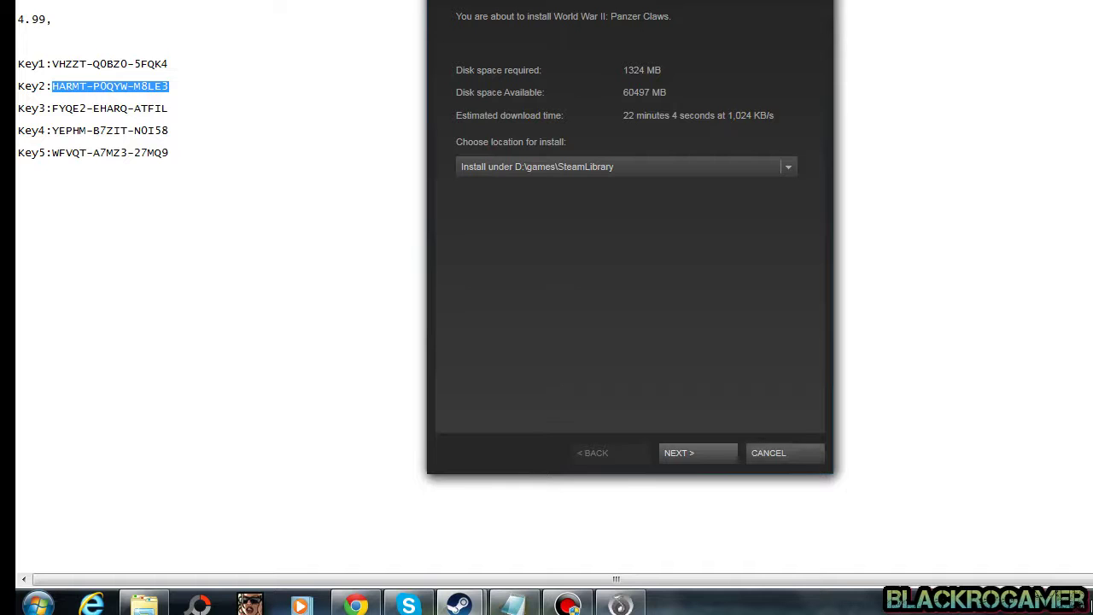
click(785, 453)
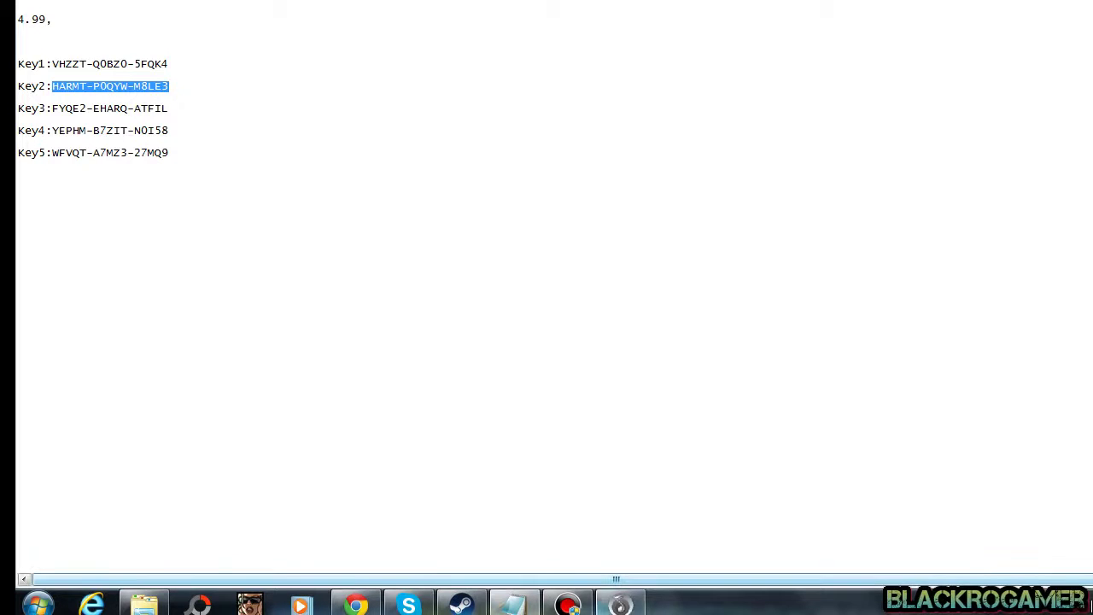
Switch to Steam, start activating a new product and accept the Steam Subscriber Agreement
click(462, 604)
click(305, 67)
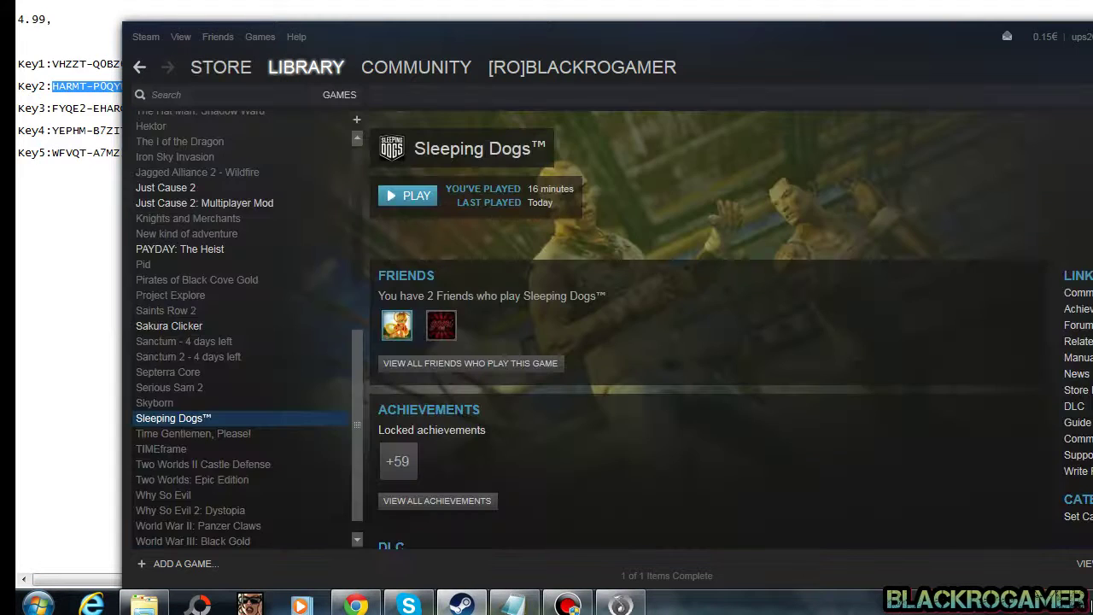
mouse_move(220, 67)
click(260, 37)
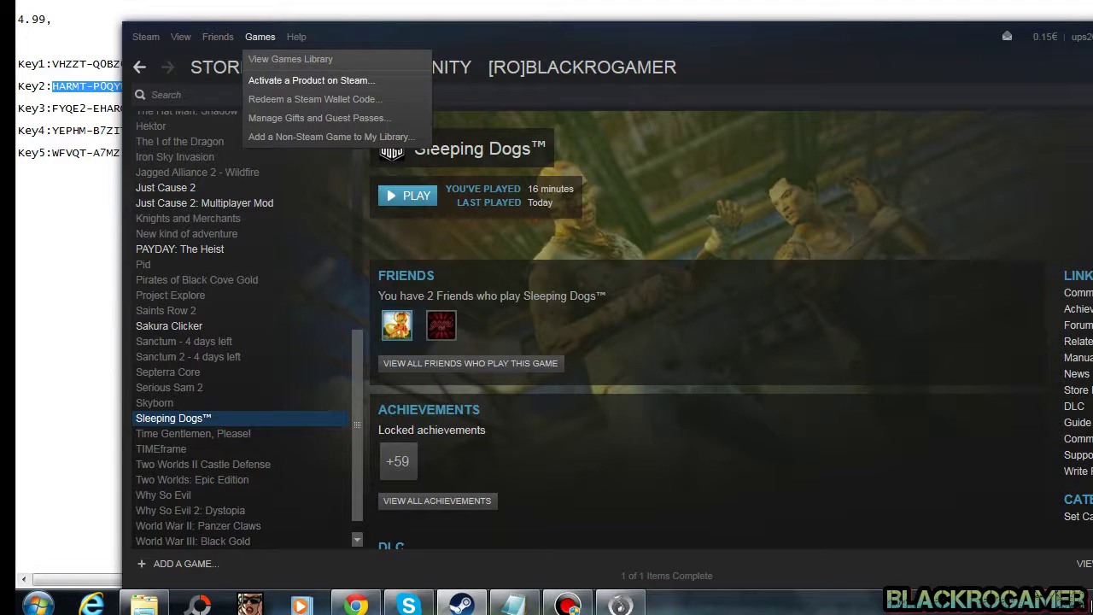
click(293, 78)
click(698, 454)
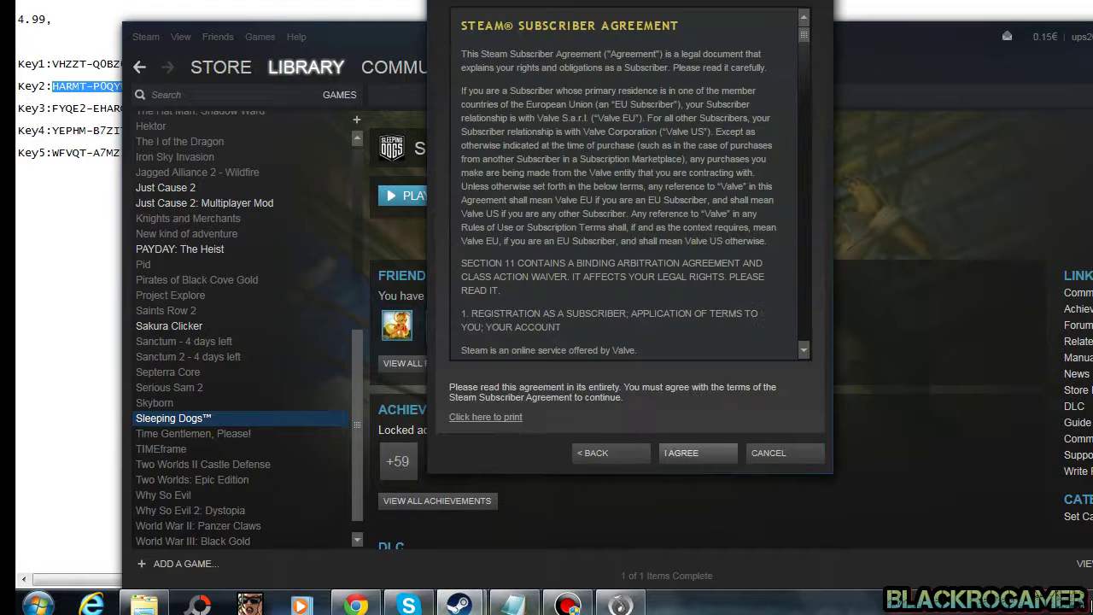
key(Return)
Paste the copied Key2 product key as the product code, submit it, and cancel the installation of Dream Pinball 3D
right_click(546, 128)
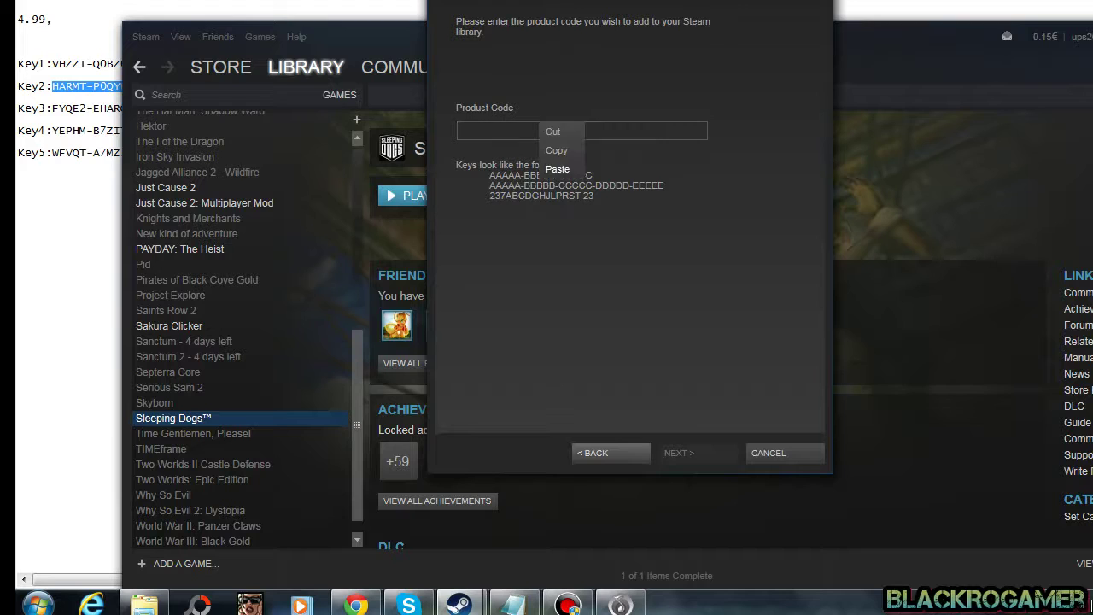
click(559, 169)
key(Return)
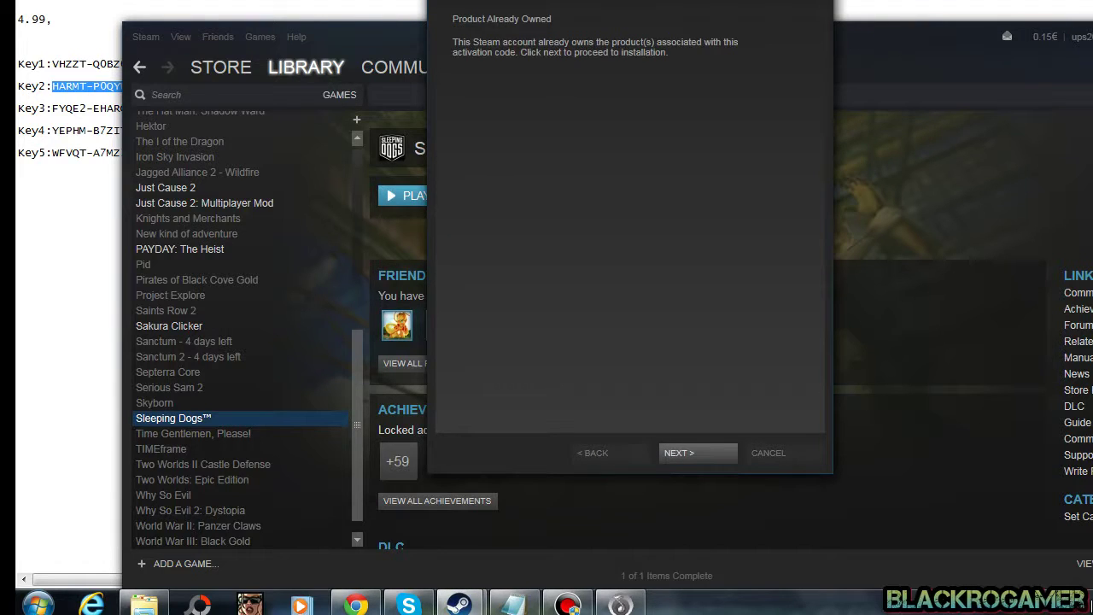
key(Return)
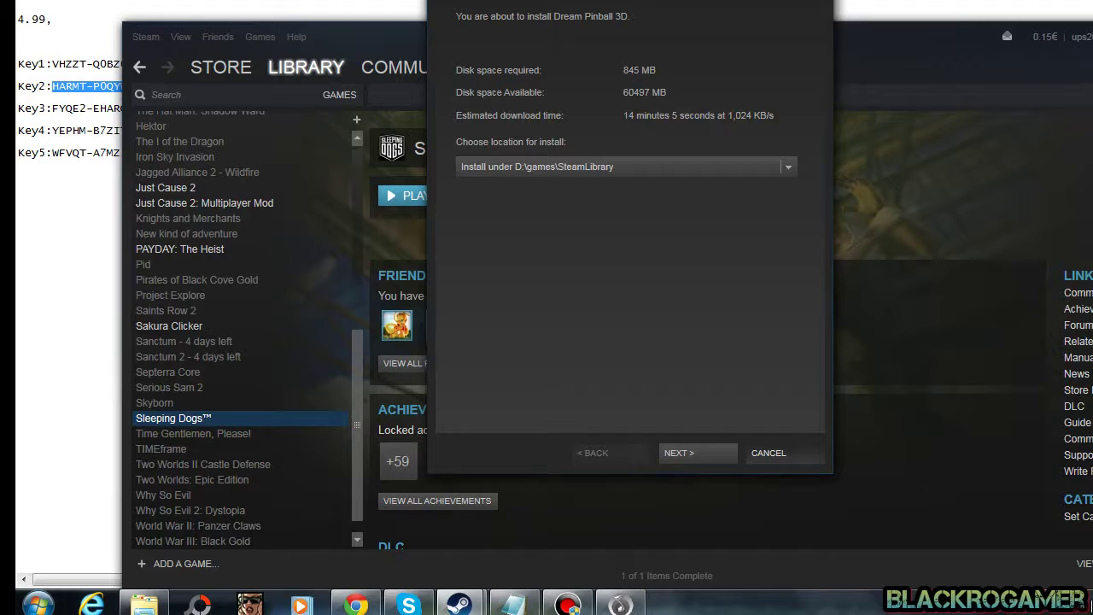
click(768, 453)
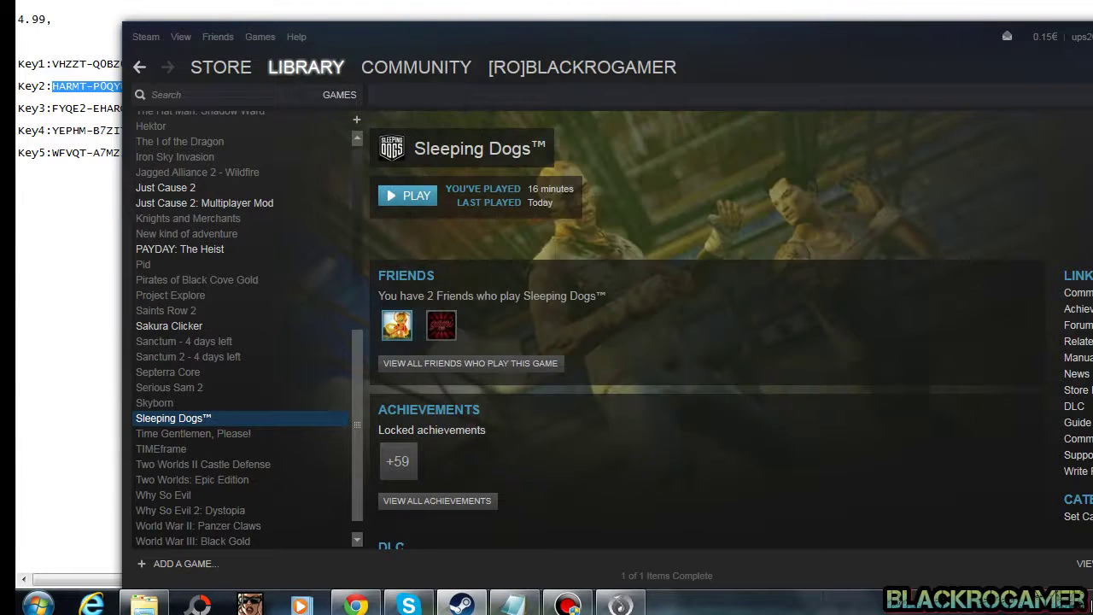
Return to the text file and copy the product key from the Key3 line
mouse_move(52, 108)
mouse_down()
mouse_move(169, 115)
mouse_move(52, 109)
mouse_up()
right_click(52, 108)
click(90, 161)
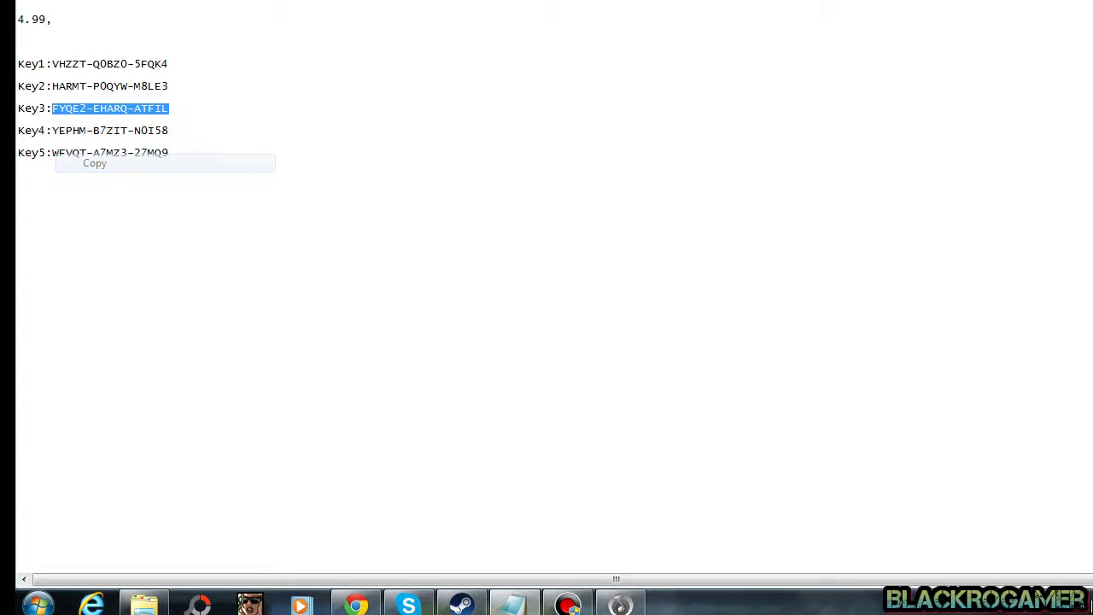
Start another product activation in Steam for the Key3 code and accept the Subscriber Agreement
click(461, 604)
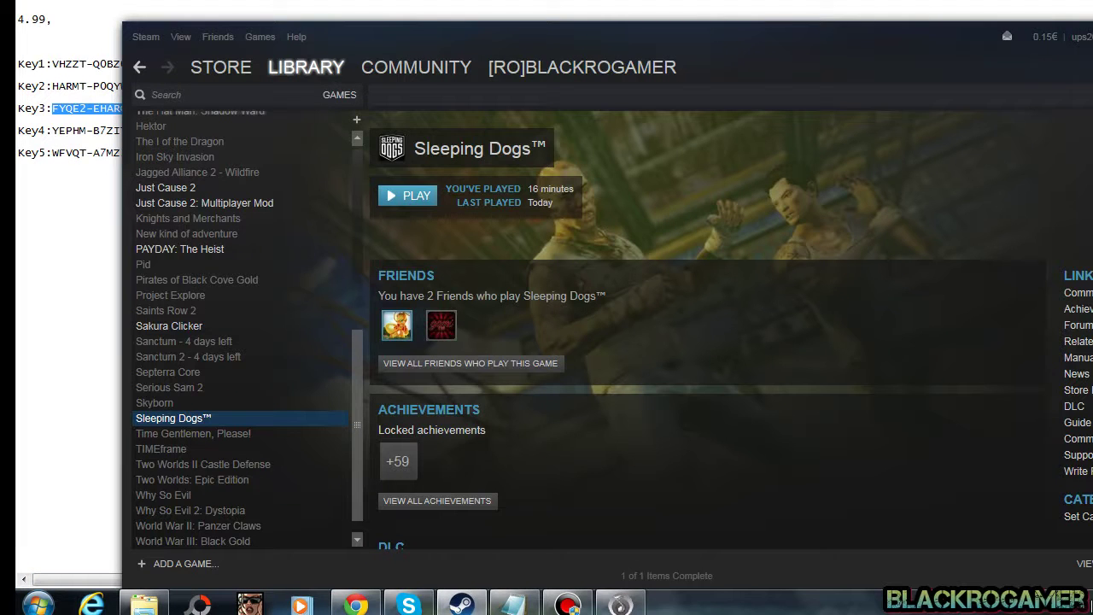
click(260, 36)
click(311, 80)
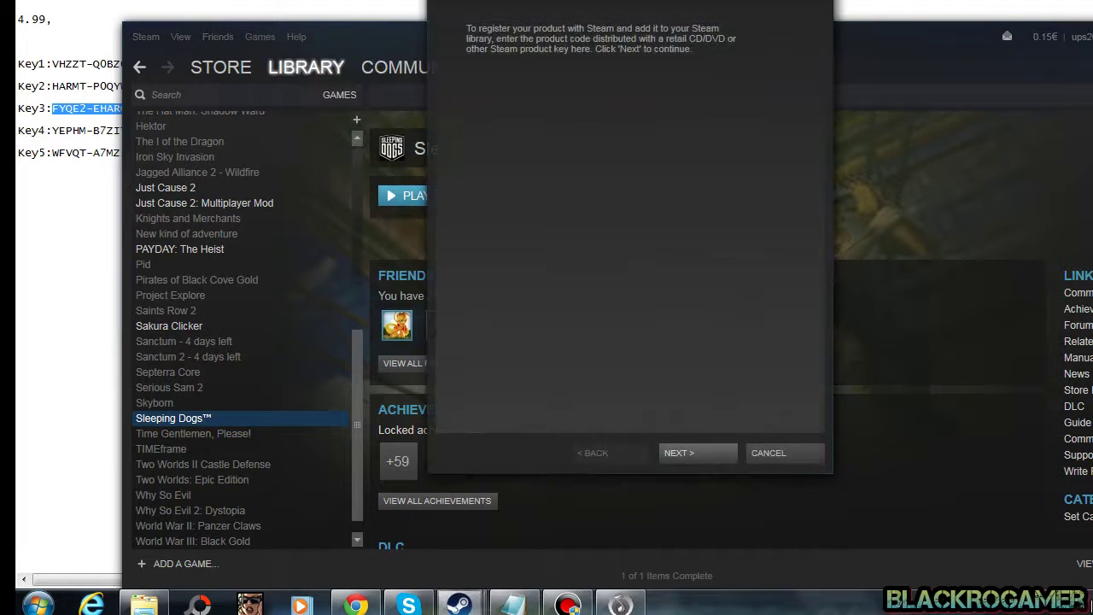
click(683, 452)
click(680, 452)
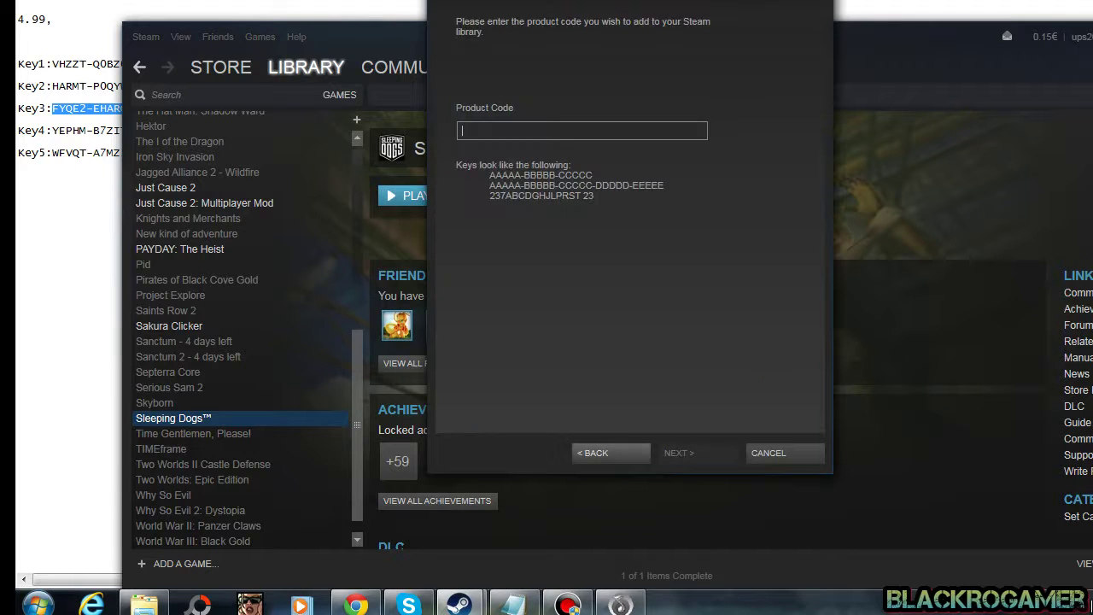
Paste the Key3 product key as the product code, submit it, and cancel the installation of Enclave
right_click(631, 133)
click(653, 176)
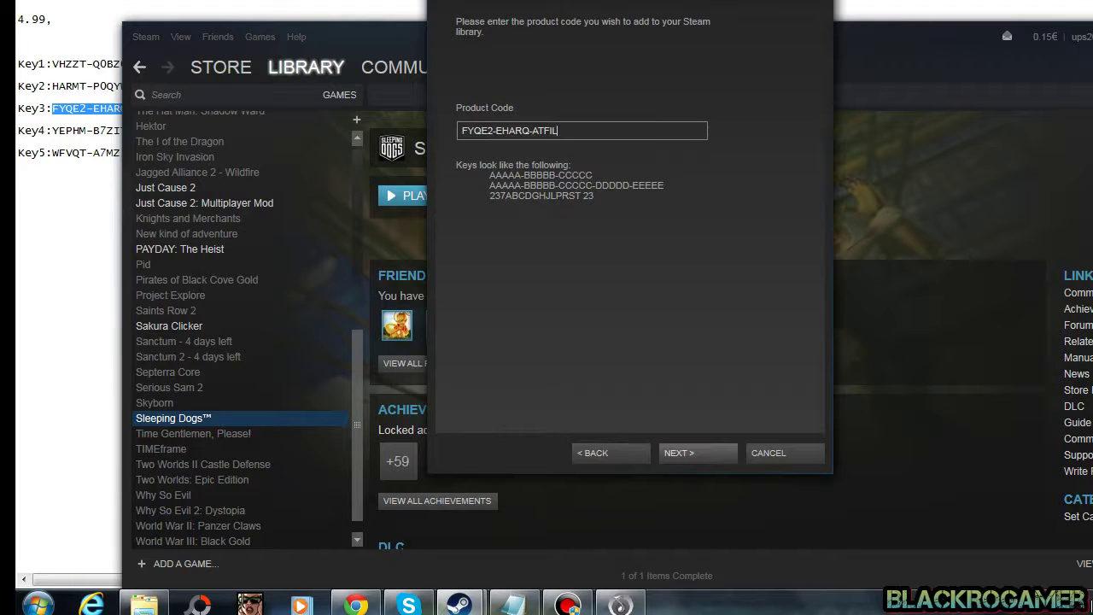
click(678, 452)
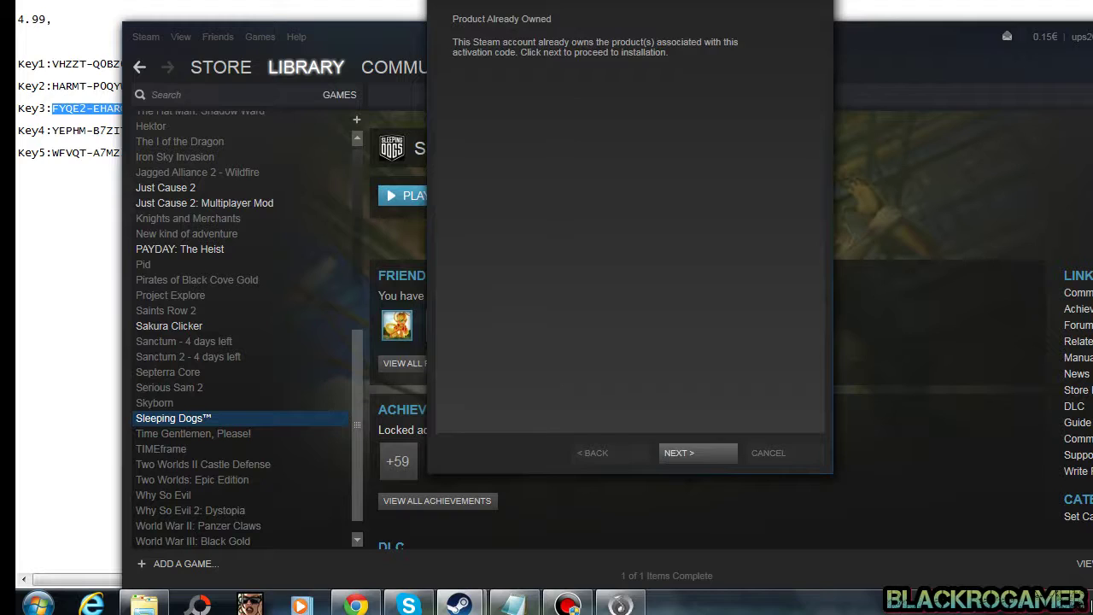
click(678, 452)
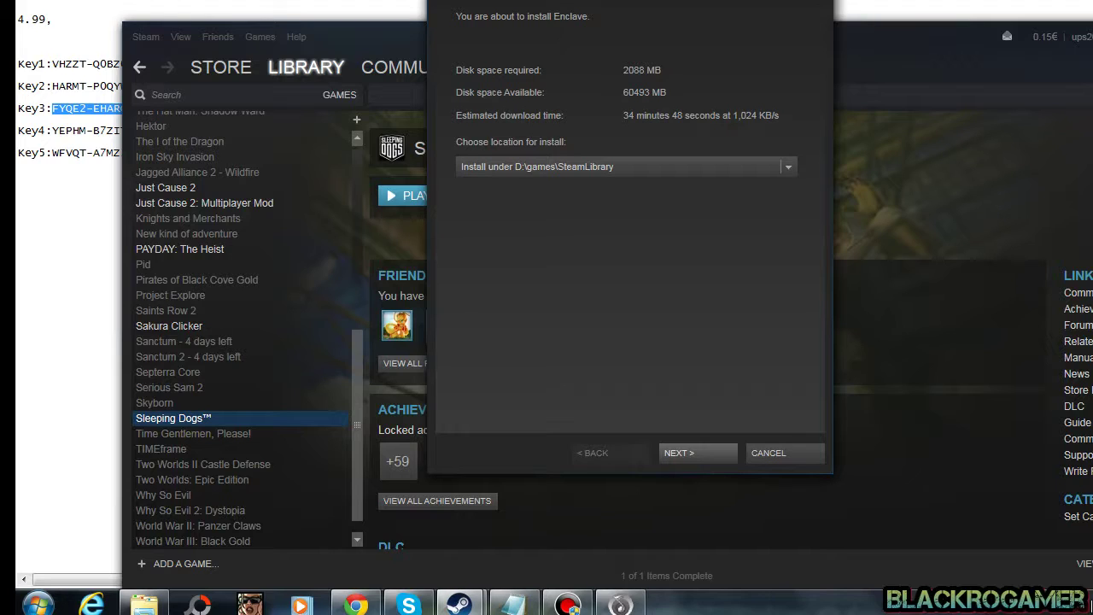
click(768, 454)
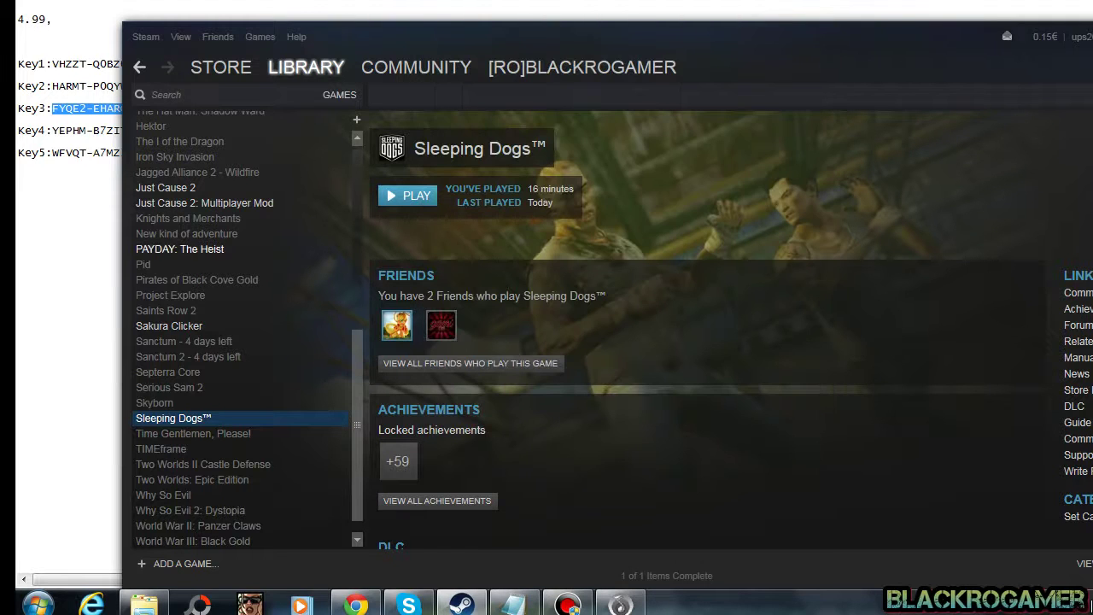
Return to the text file and copy the product key from the Key4 line
drag(52, 129, 170, 130)
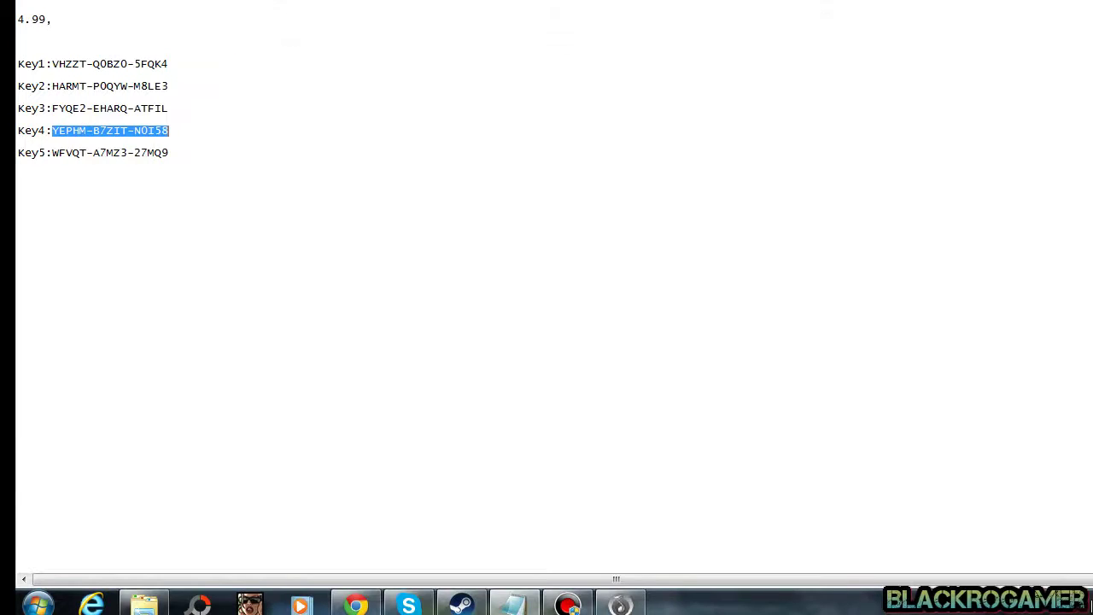
right_click(165, 130)
click(205, 186)
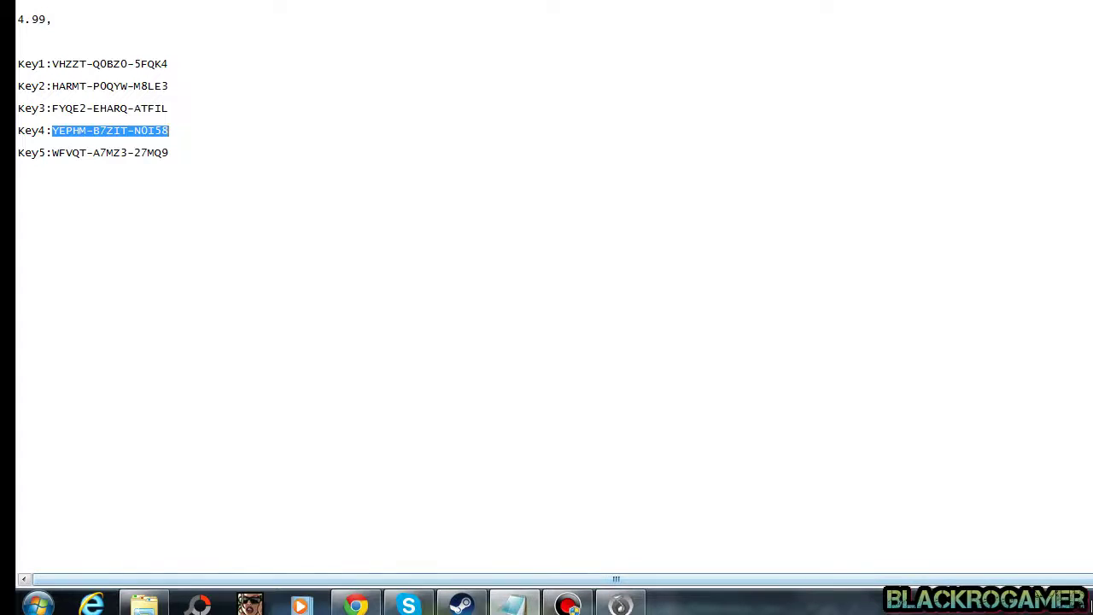
Switch back to Steam, start a product activation for the Key4 code and accept the Subscriber Agreement
key(alt+Tab)
click(259, 36)
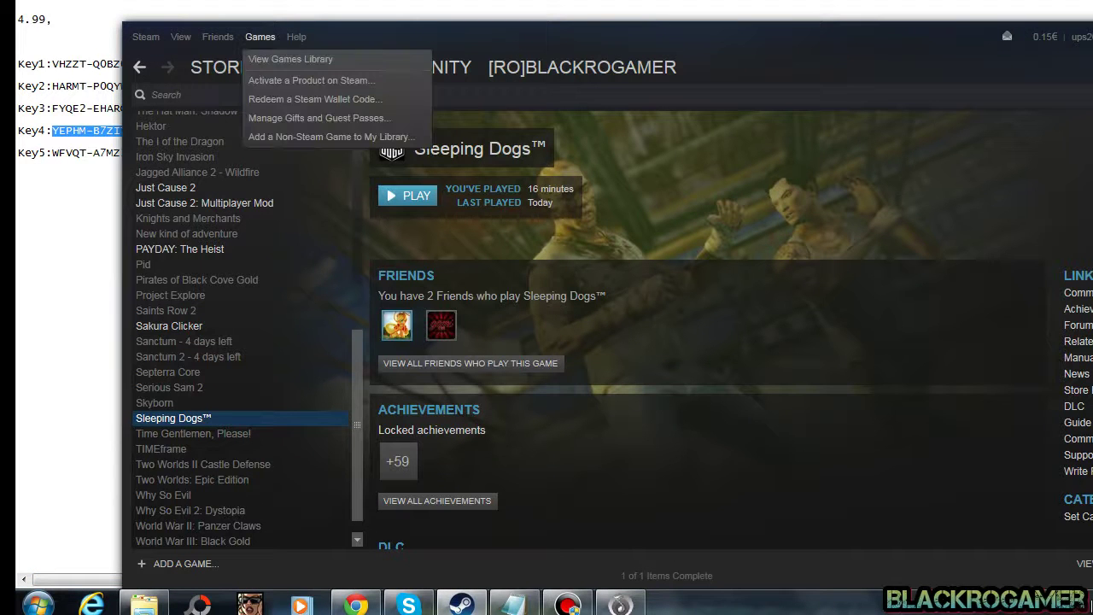
click(311, 81)
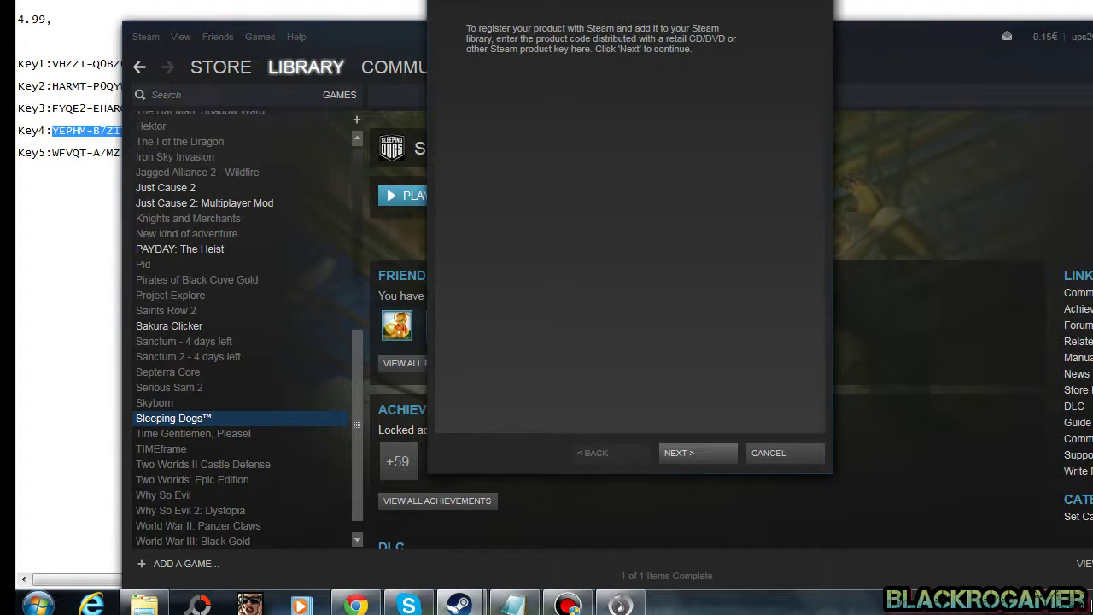
click(676, 451)
click(675, 452)
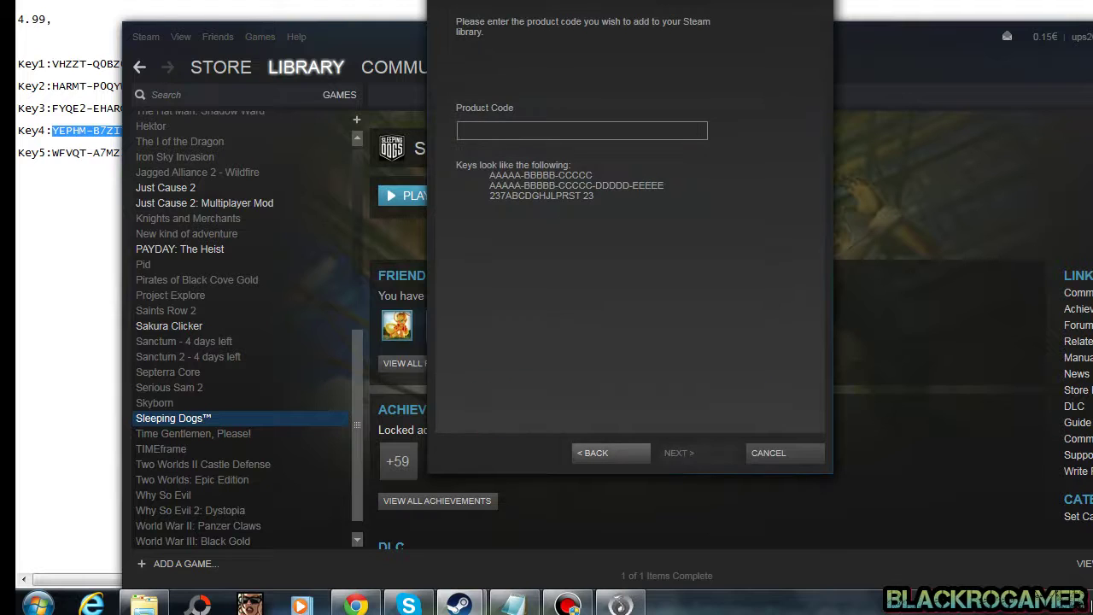
Paste the Key4 product key as the product code, submit it, and proceed to the game's installation details
right_click(526, 129)
click(543, 174)
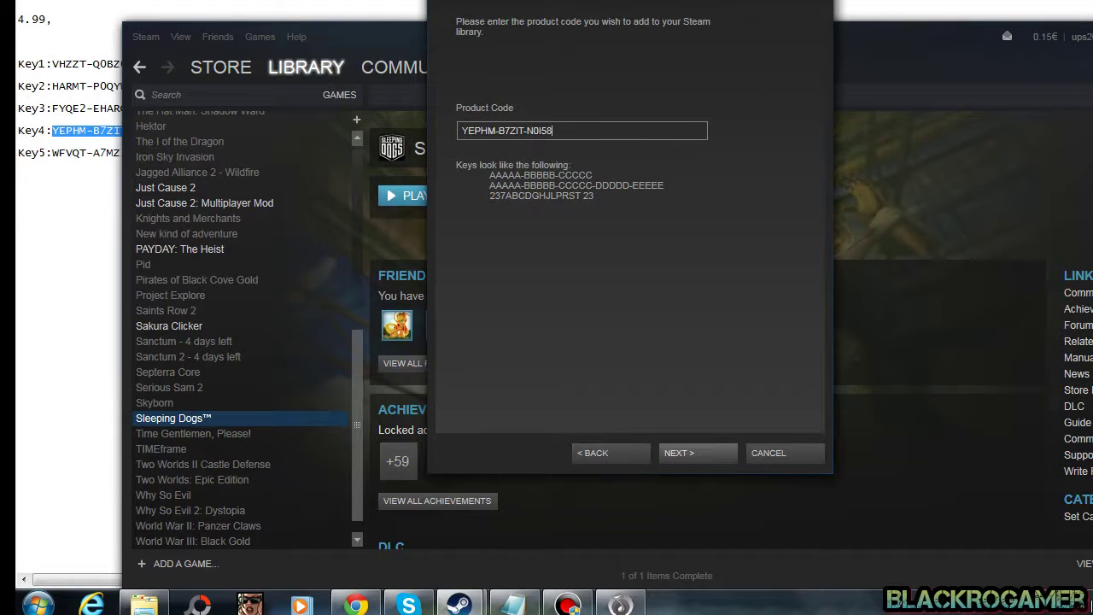
click(680, 453)
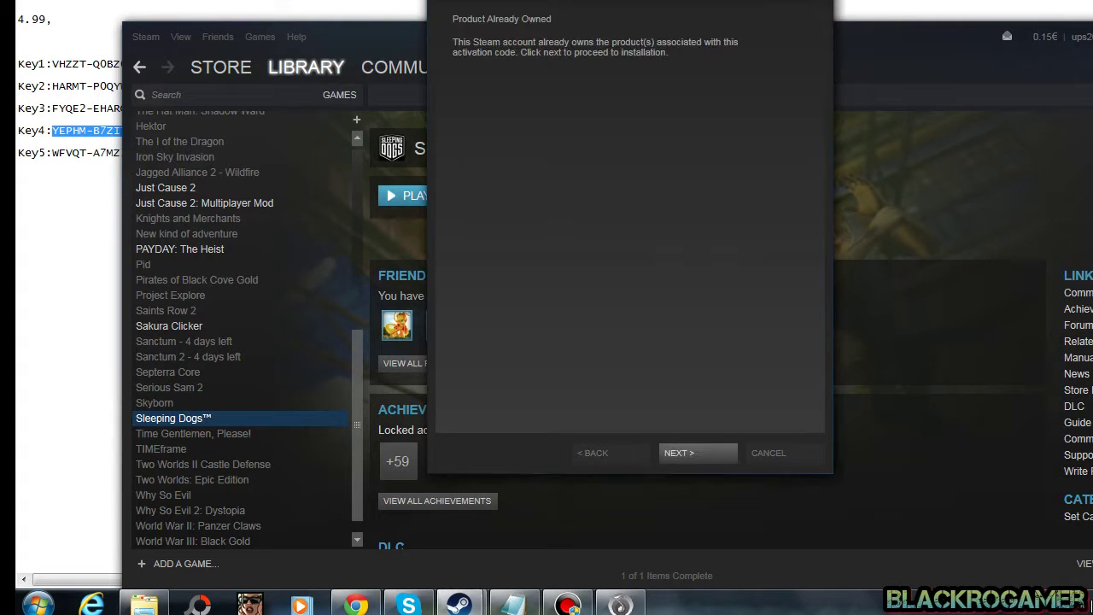
click(680, 453)
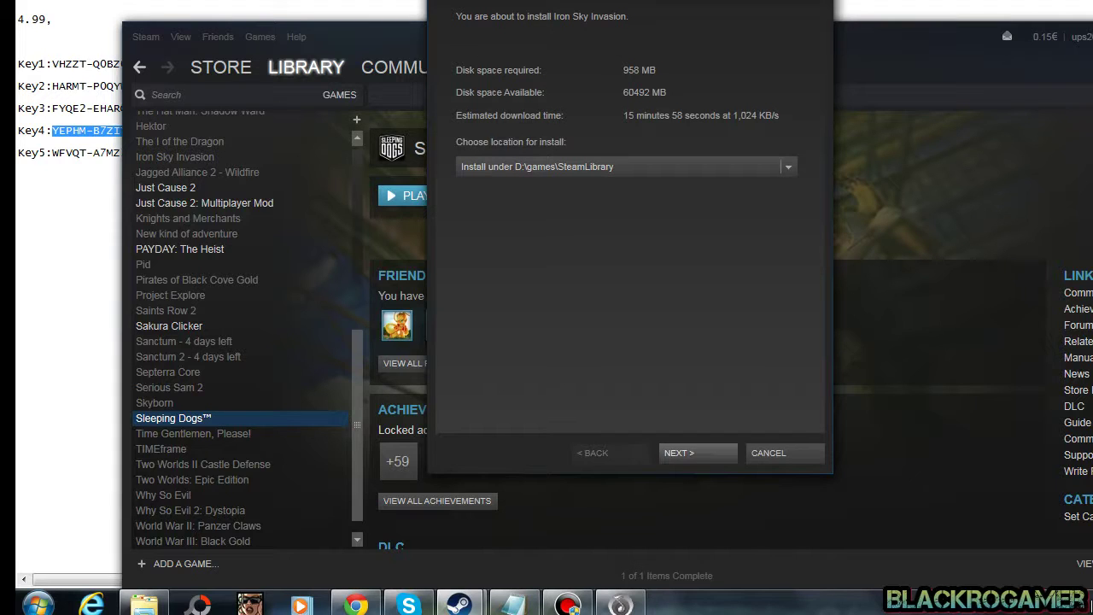
Return to the text file and copy the product key from the Key5 line
click(66, 152)
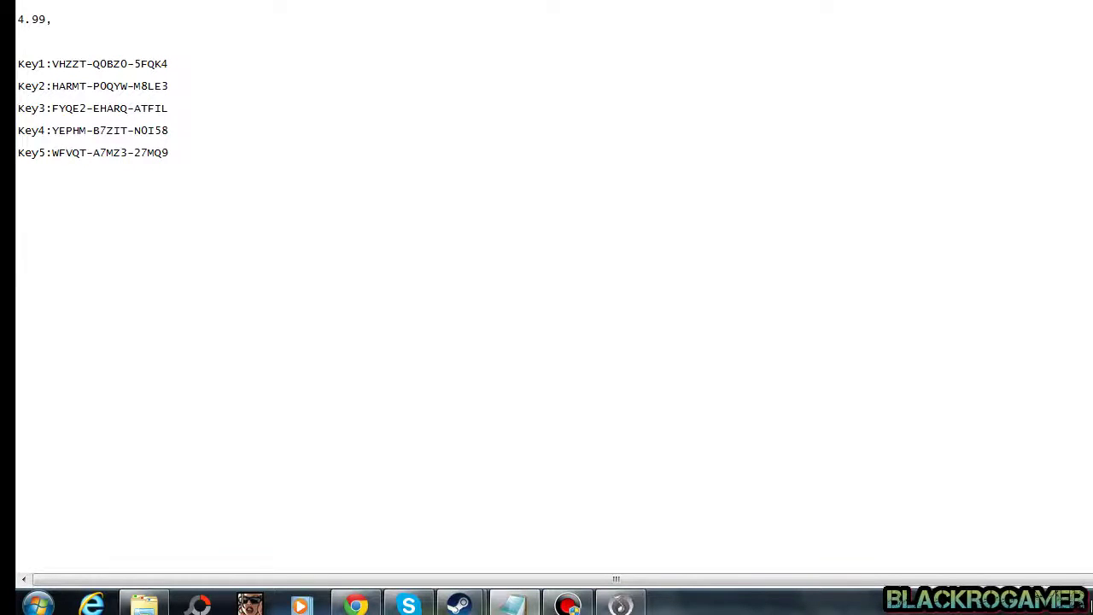
drag(53, 152, 169, 152)
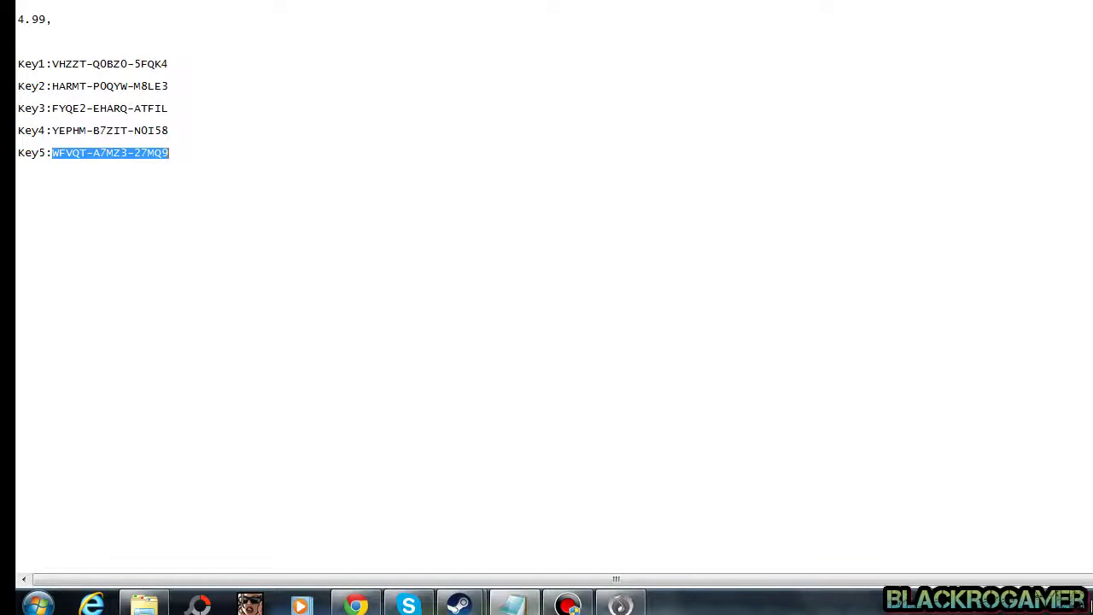
right_click(145, 158)
click(185, 215)
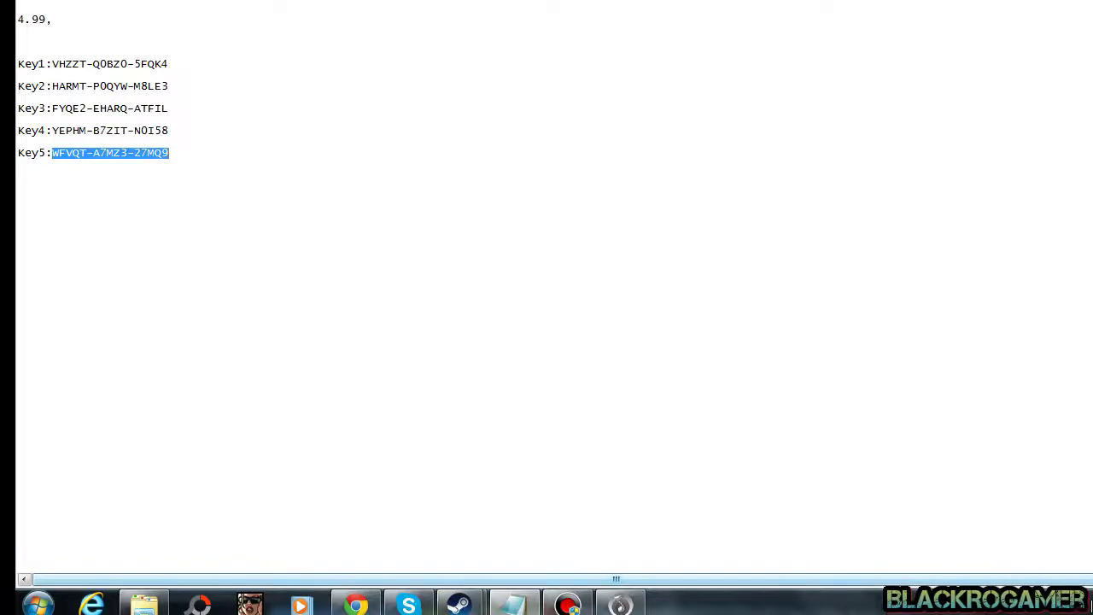
Switch to Steam, bring up the pending Iron Sky Invasion installation and cancel it
click(460, 605)
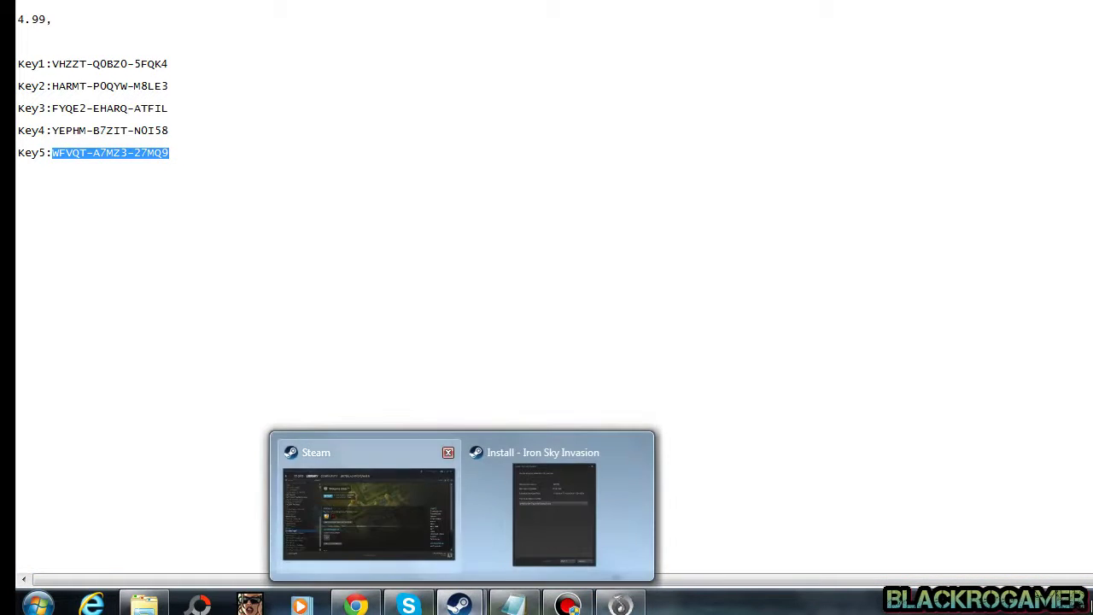
click(368, 518)
mouse_move(461, 605)
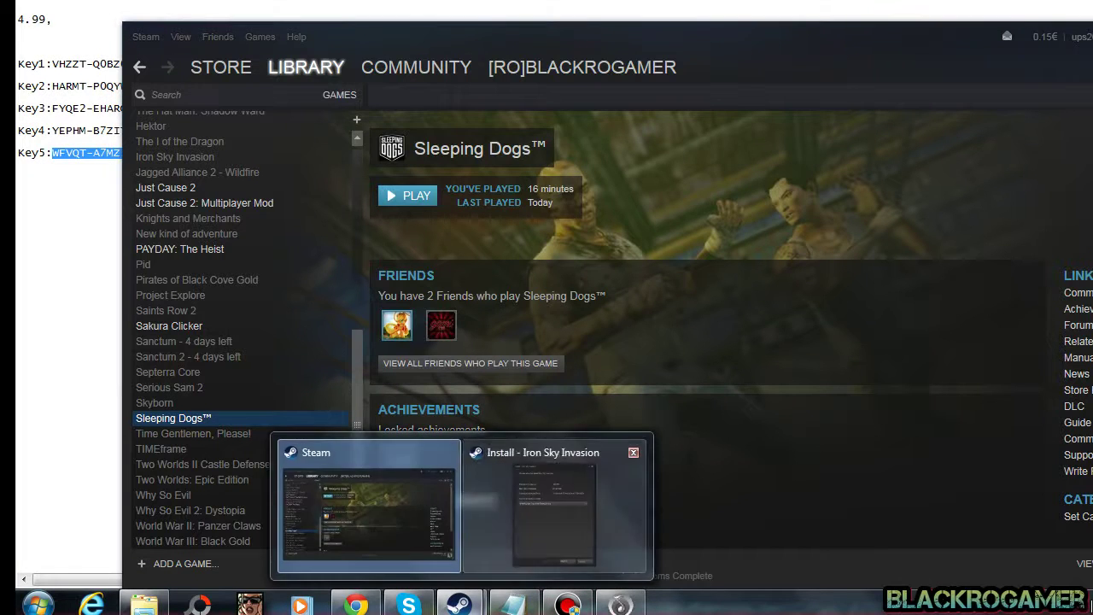
click(560, 512)
click(784, 451)
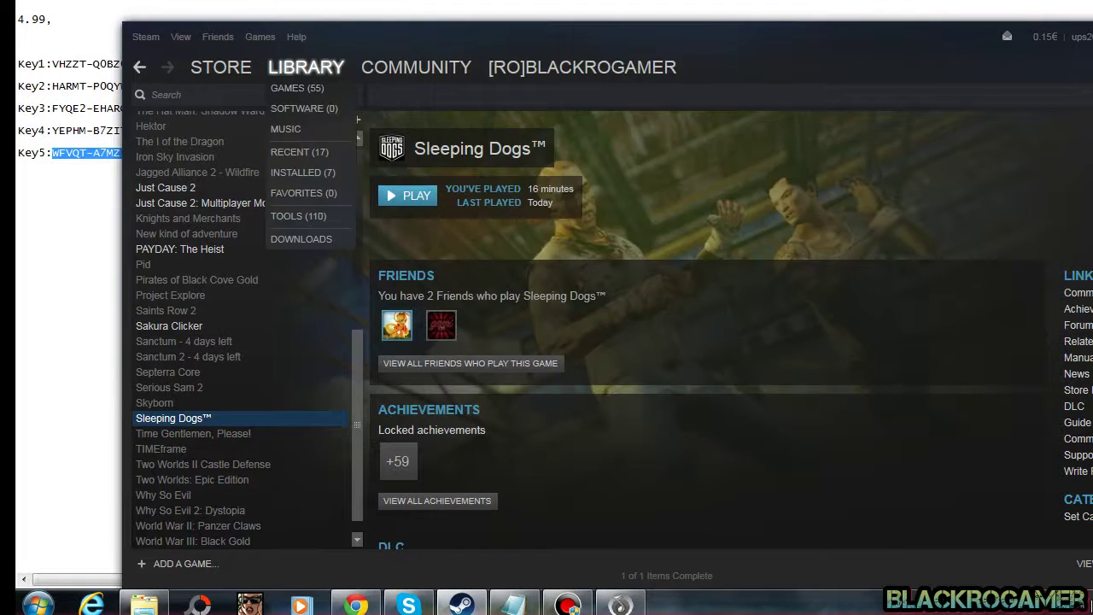
Start a product activation for the Key5 code and accept the Subscriber Agreement
click(259, 37)
click(312, 80)
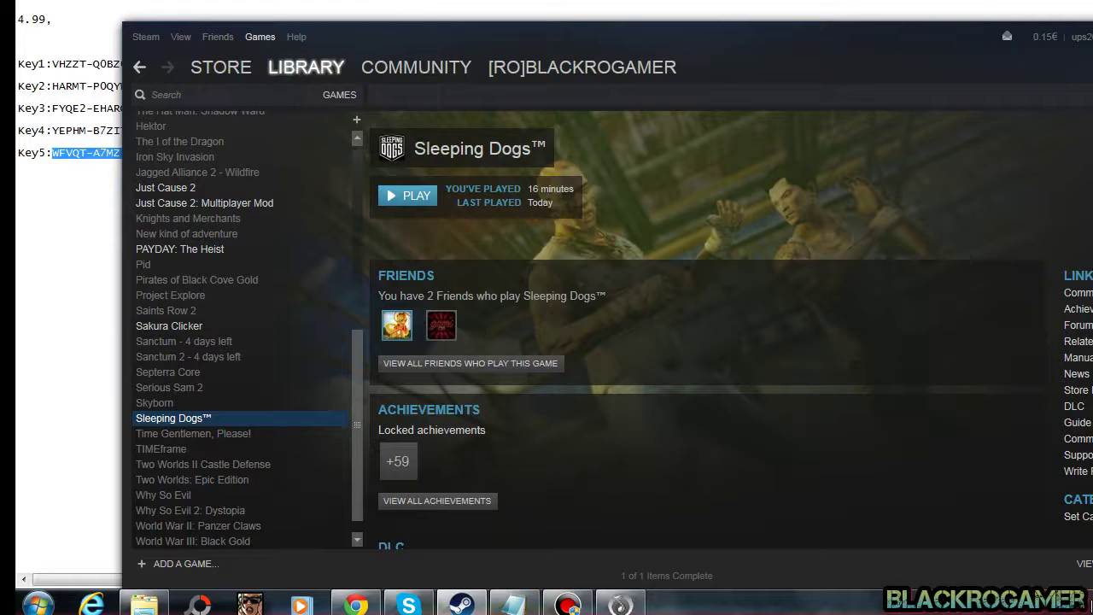
click(696, 452)
click(697, 453)
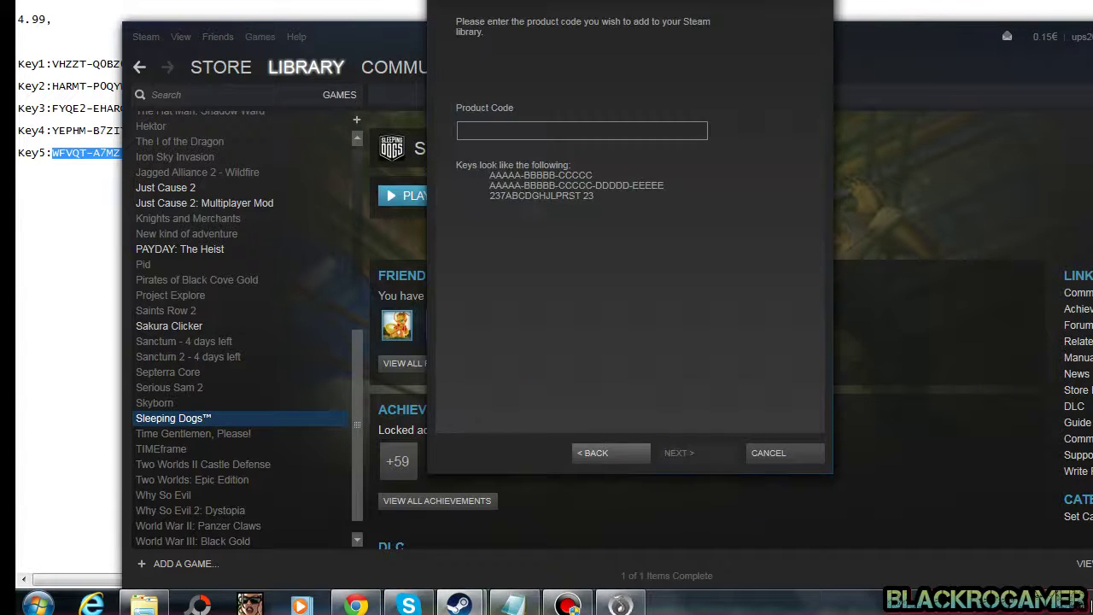
Paste the Key5 product key as the product code, submit it, and proceed to the game's installation details
right_click(563, 134)
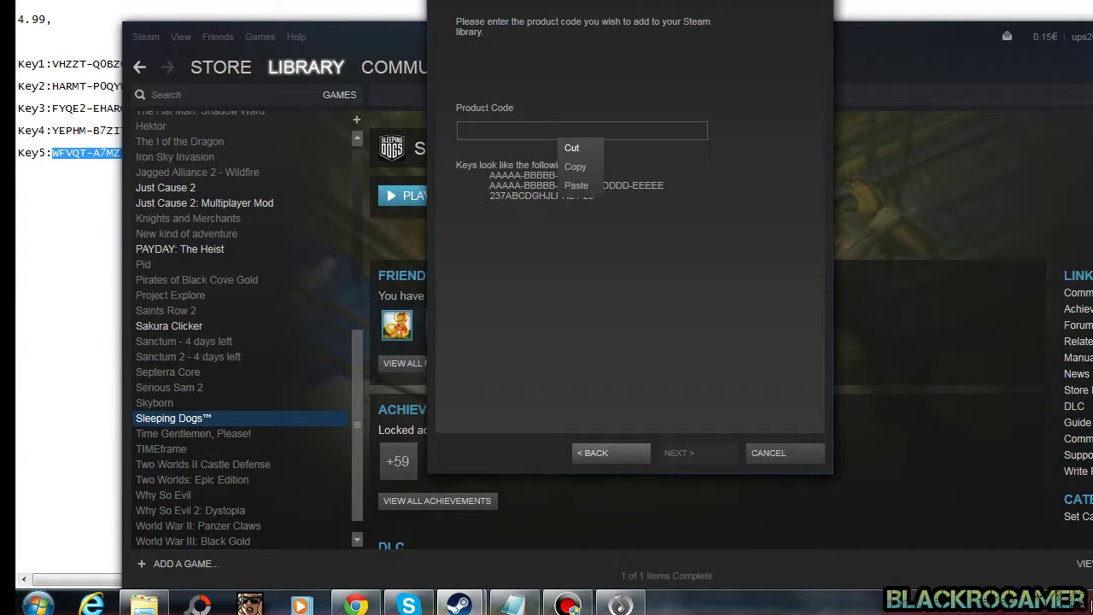
click(571, 184)
click(697, 453)
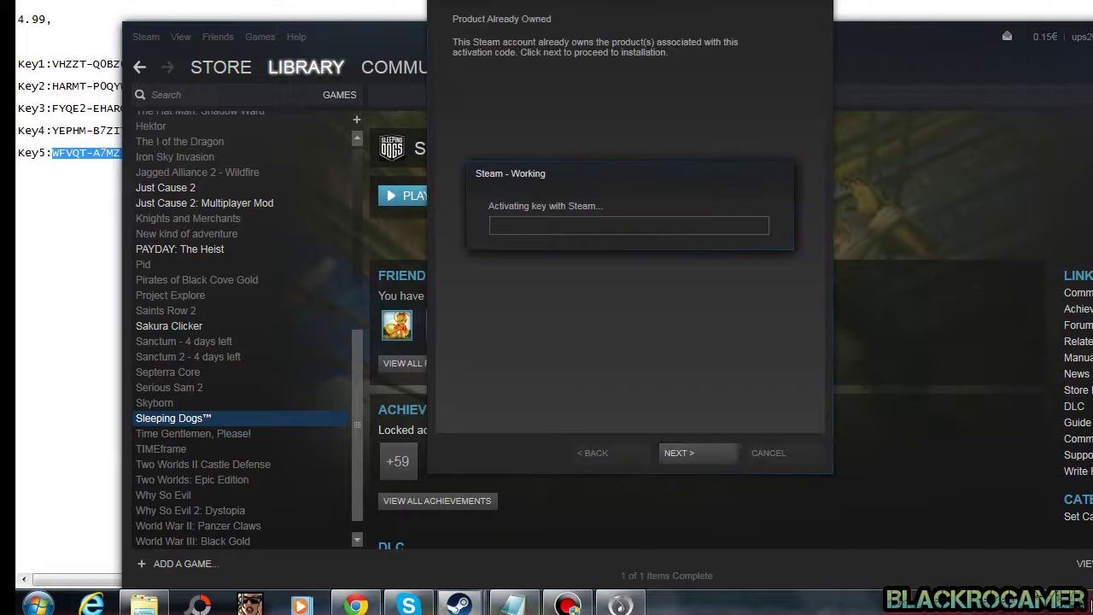
click(696, 453)
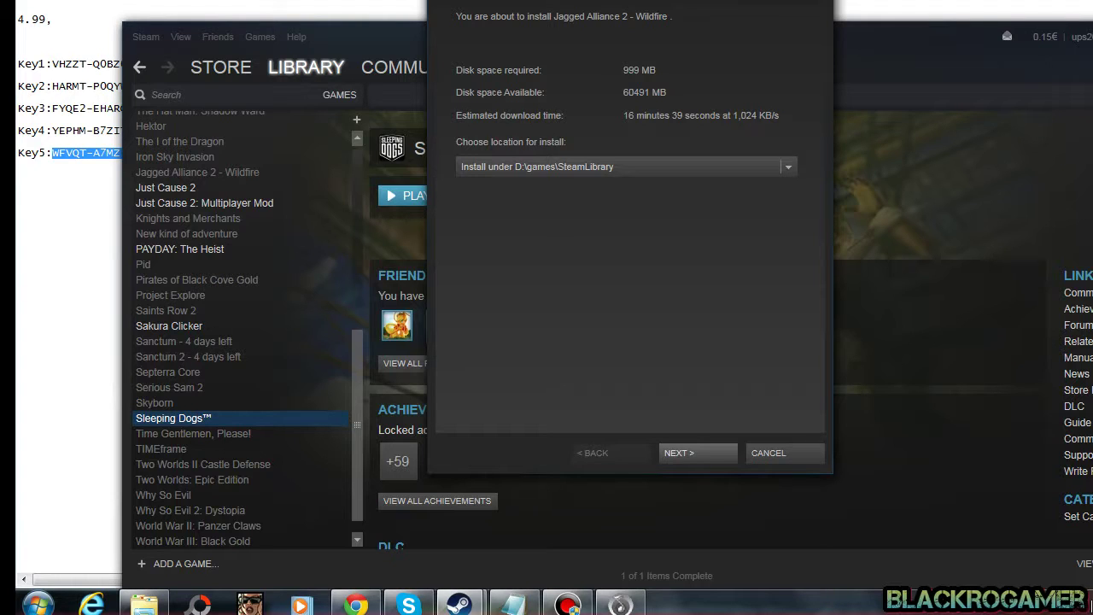
Return to the text file and place the text cursor on the empty line below "4.99,"
key(alt+Tab)
drag(47, 18, 18, 19)
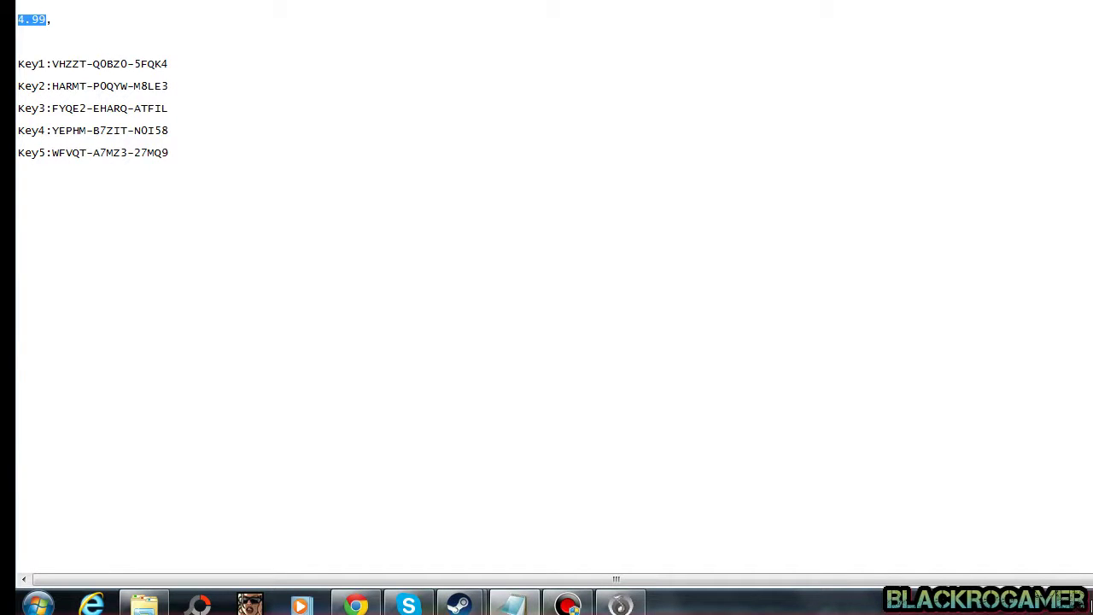
click(19, 32)
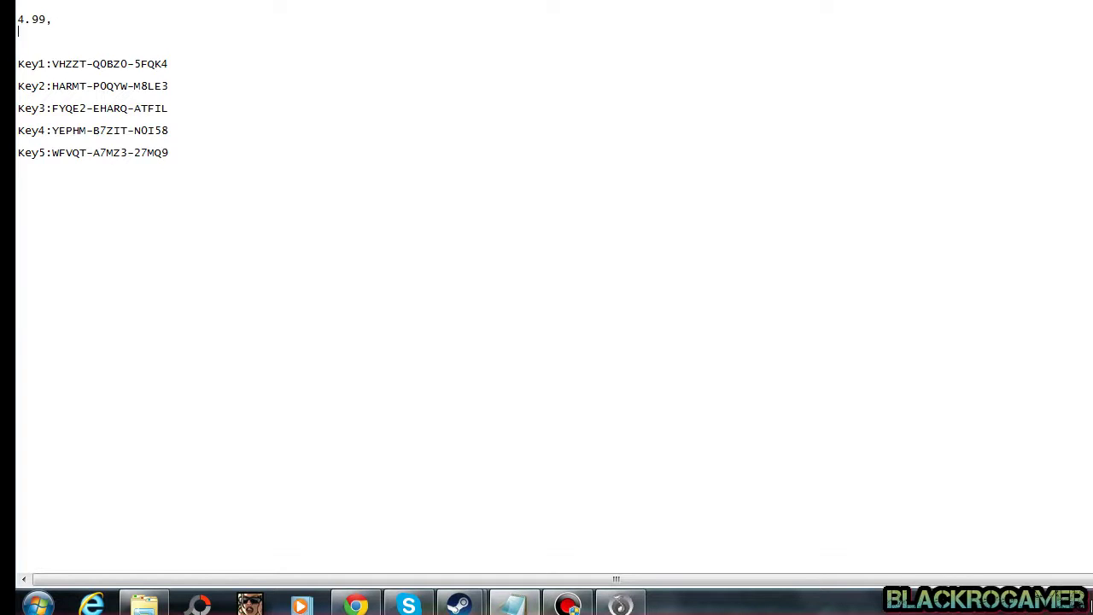